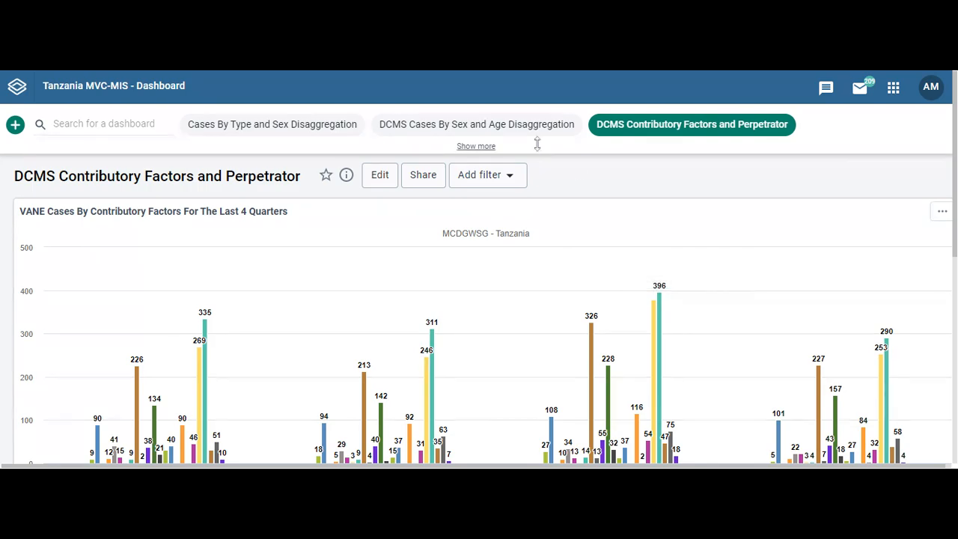
Switch to the DCMS Cases By Sex and Age Disaggregation dashboard to view its two age-and-sex charts.
left_click(504, 127)
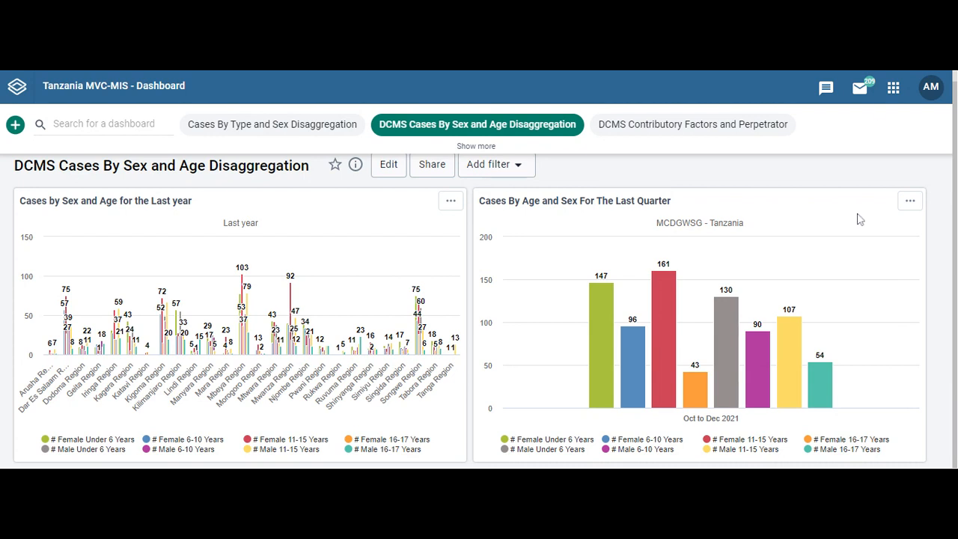
Search the apps list for 'data' and launch Data Visualizer.
left_click(894, 89)
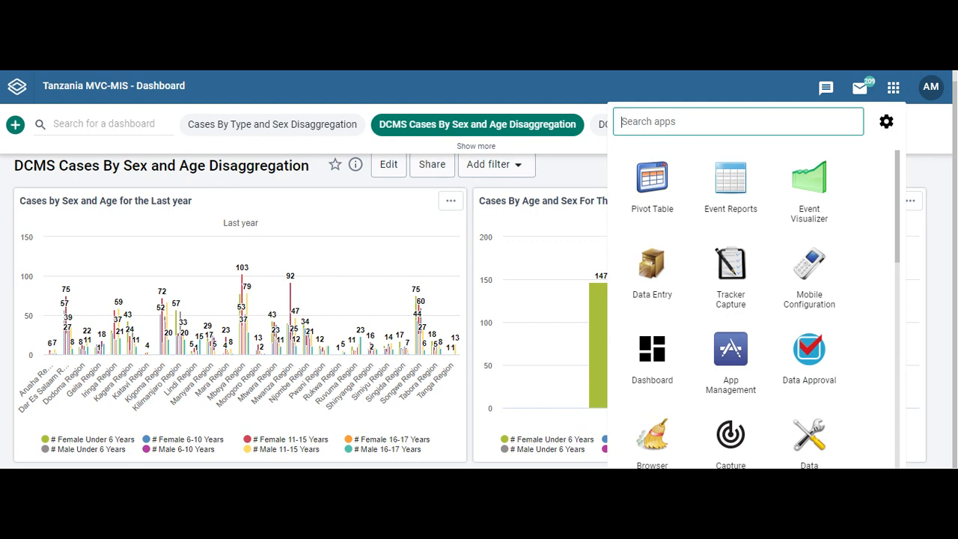
type("dat")
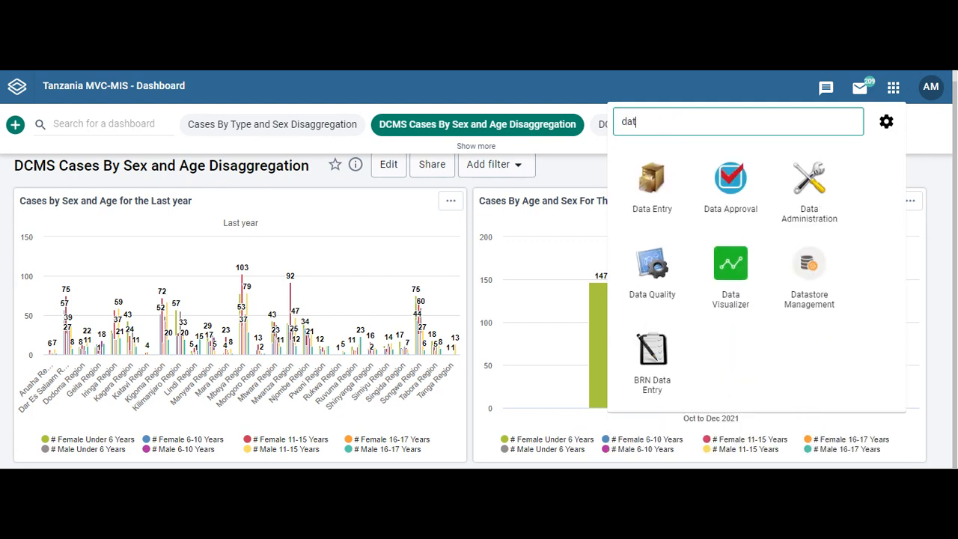
type("a")
left_click(725, 279)
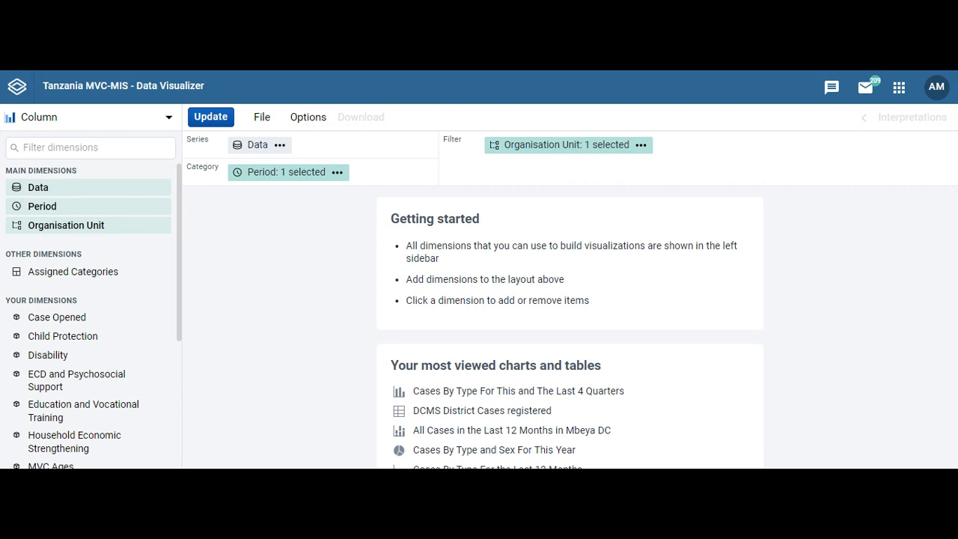
Change the visualization type from Column to Pivot table and bring up the Data dimension.
left_click(169, 122)
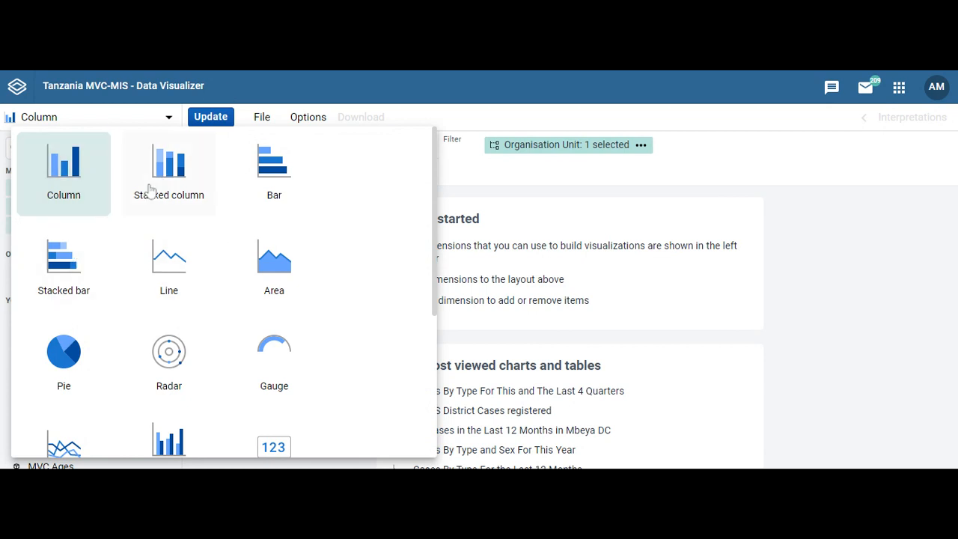
left_click_drag(435, 193, 421, 346)
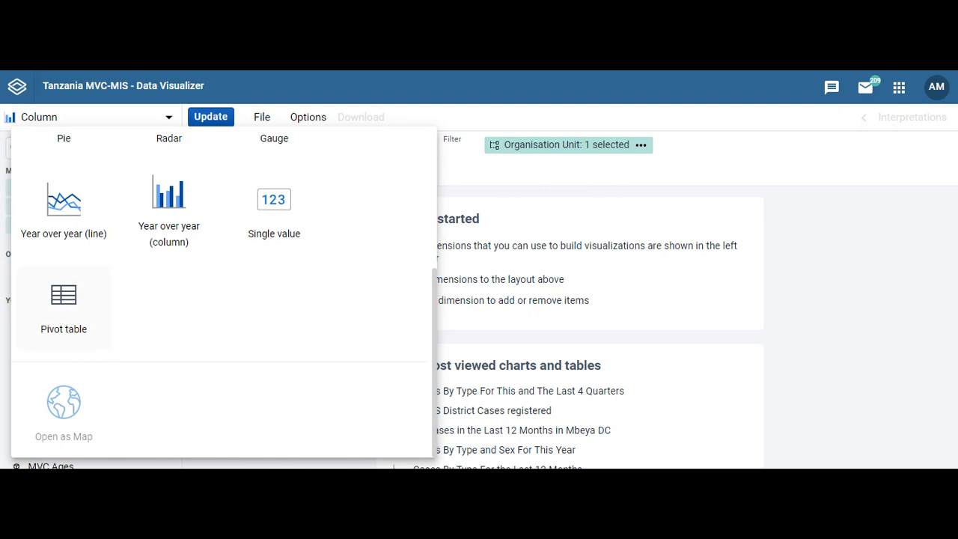
left_click(68, 318)
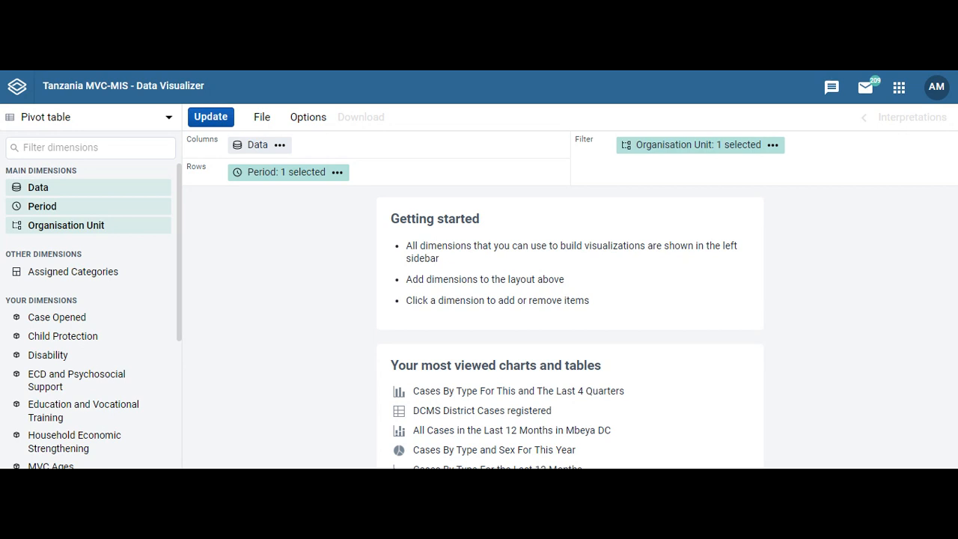
left_click(38, 189)
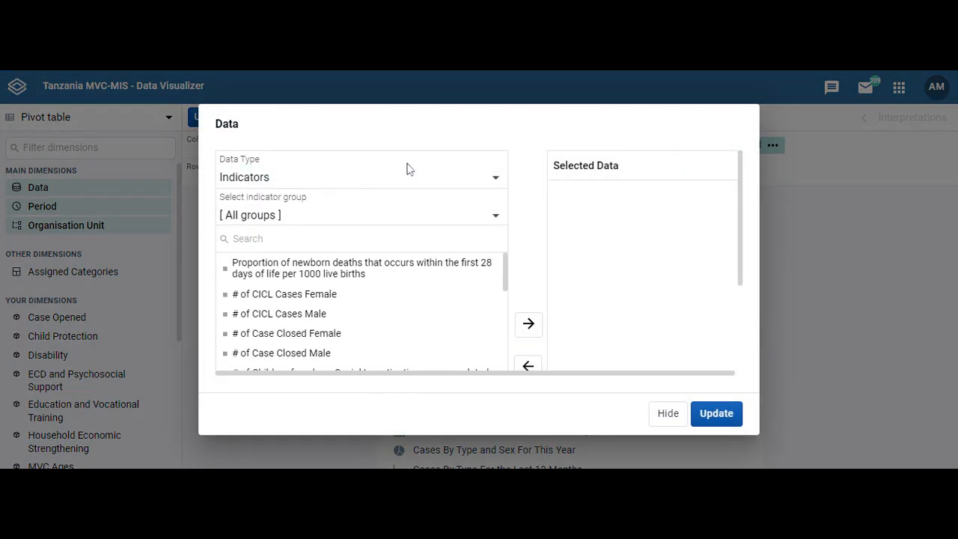
From the DCMS Indicators group, add the ONE OR MORE and MORE THAN ONE Alleged Perpetrators indicators, then update.
left_click(496, 180)
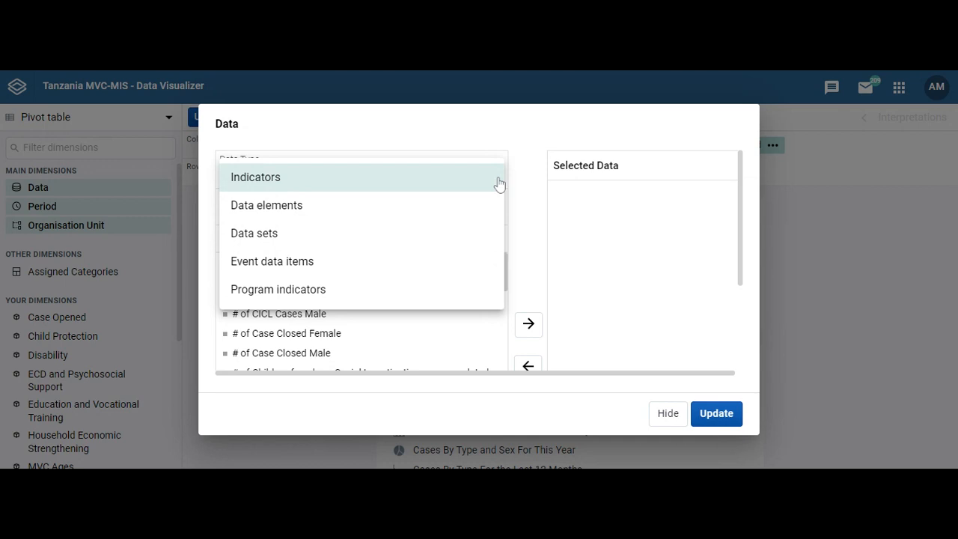
left_click(465, 186)
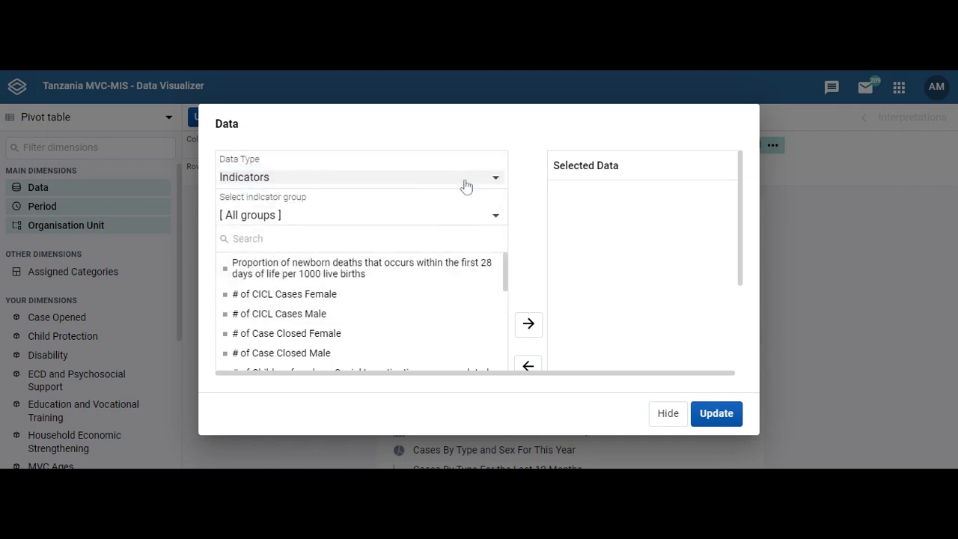
left_click(498, 222)
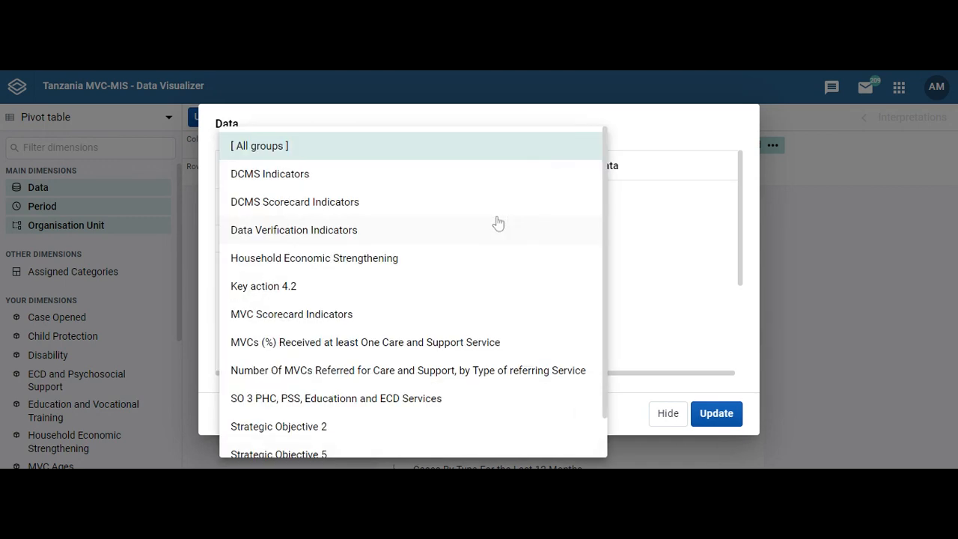
left_click(418, 176)
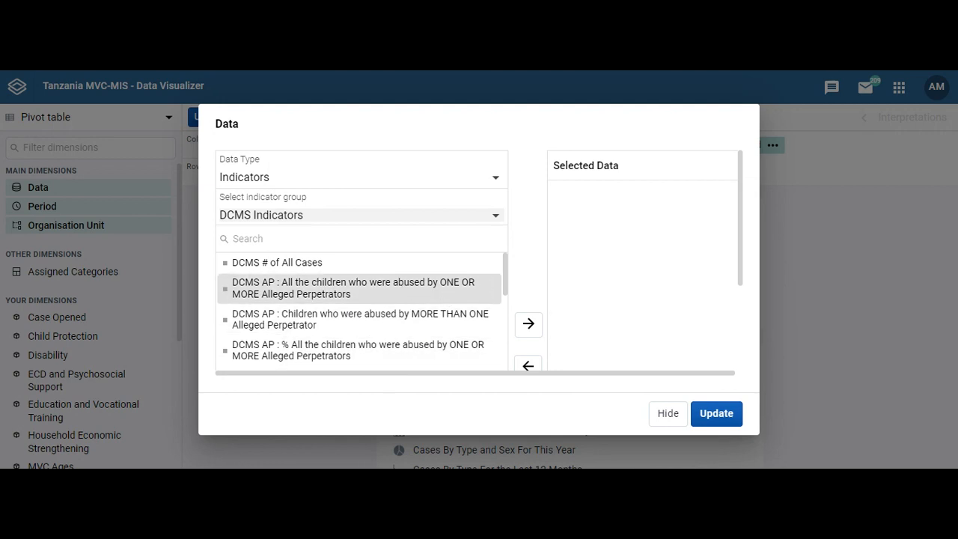
left_click(448, 297)
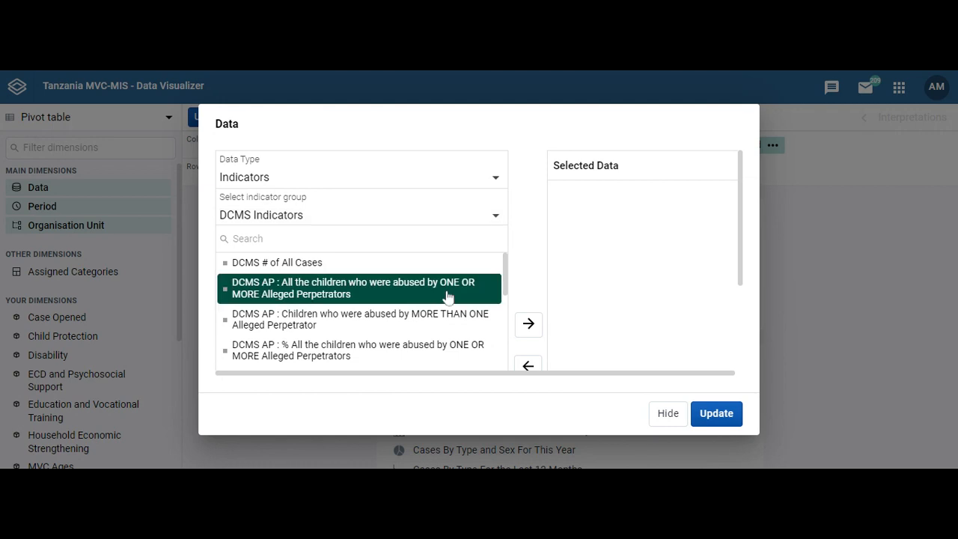
left_click(466, 320)
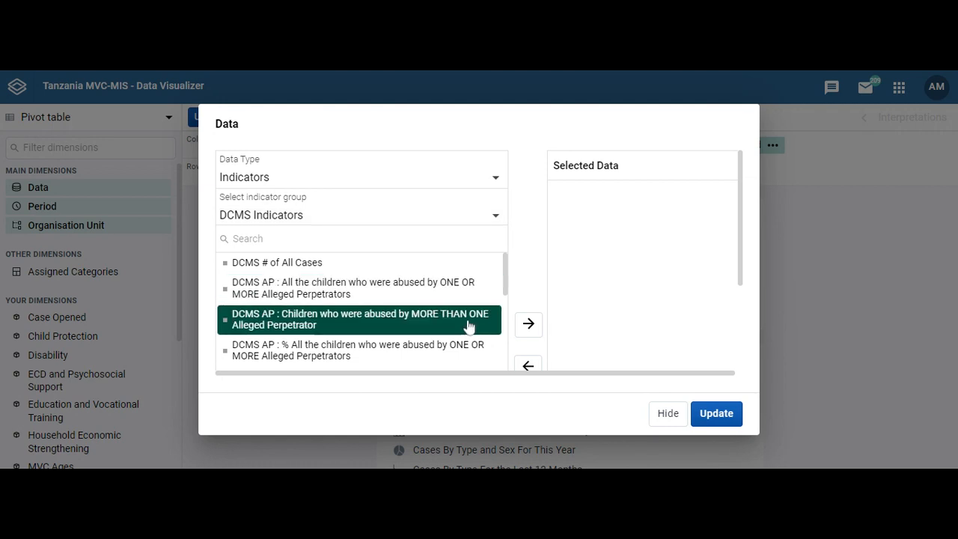
left_click(458, 292)
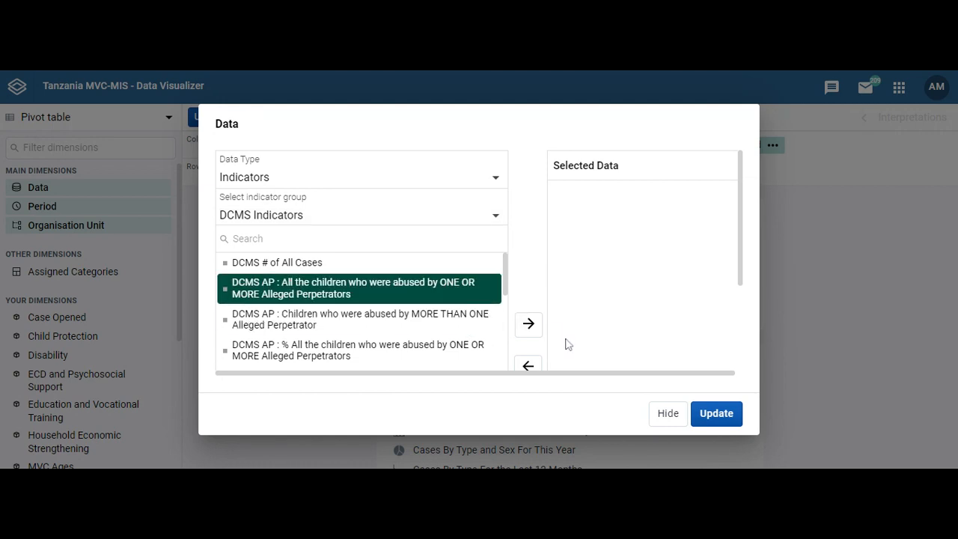
left_click(533, 329)
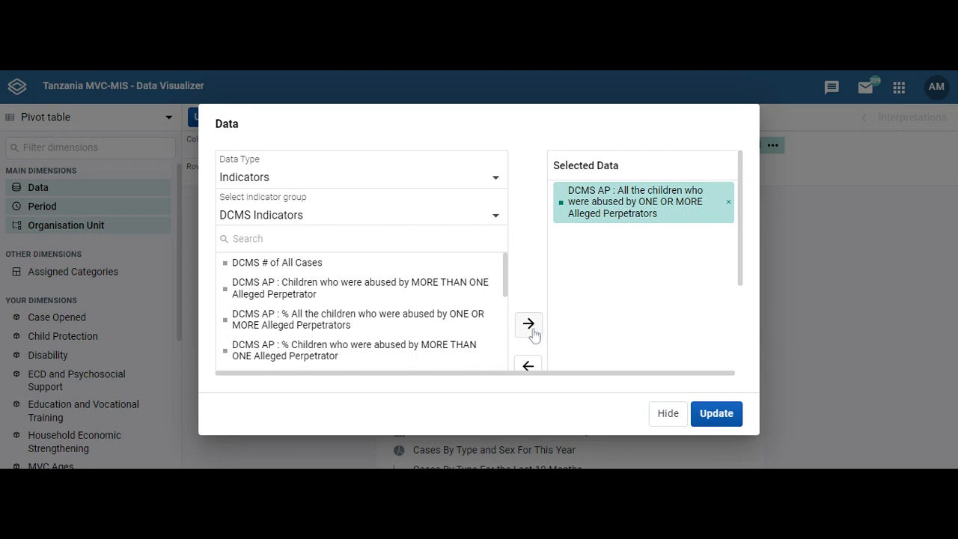
left_click(453, 288)
left_click(528, 323)
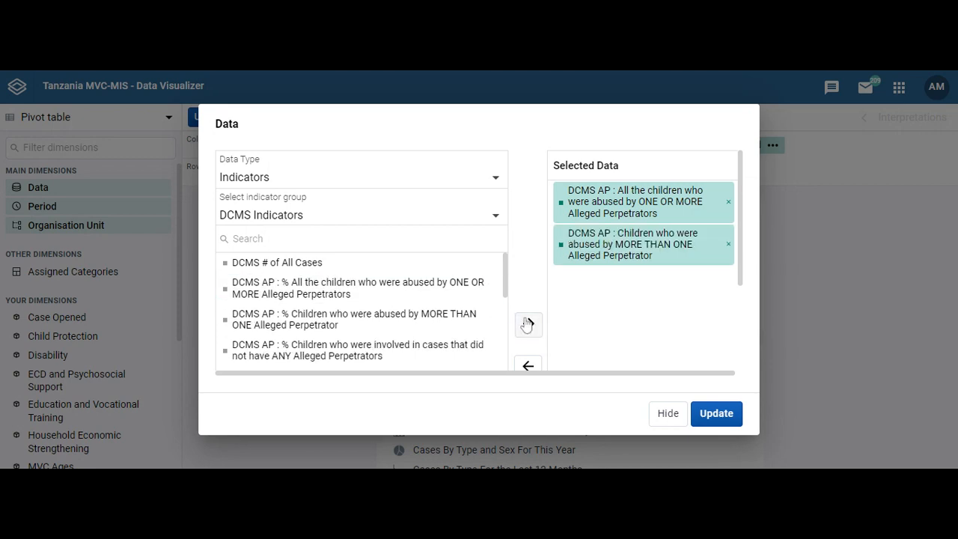
left_click(713, 414)
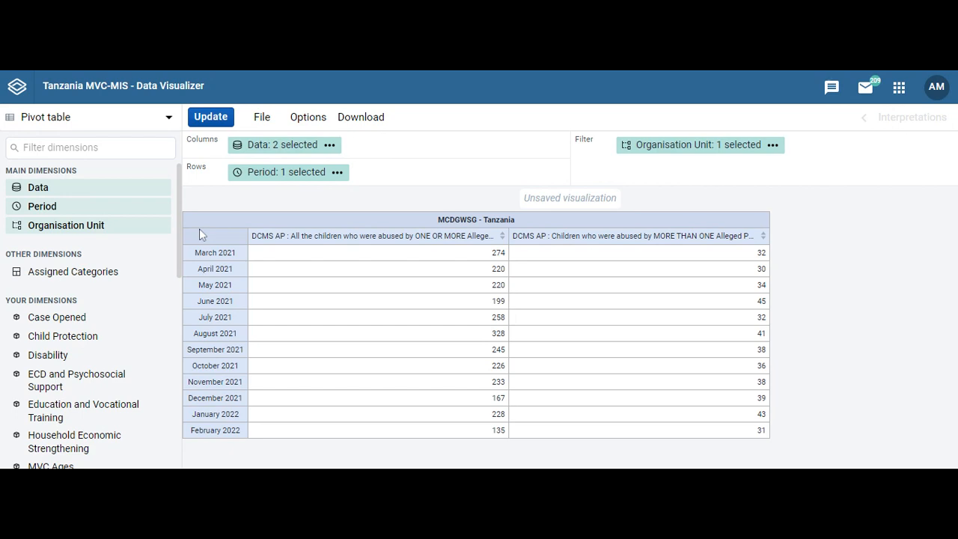
Bring up the Period dimension, currently set to Last 12 months with Months as period type.
left_click(41, 206)
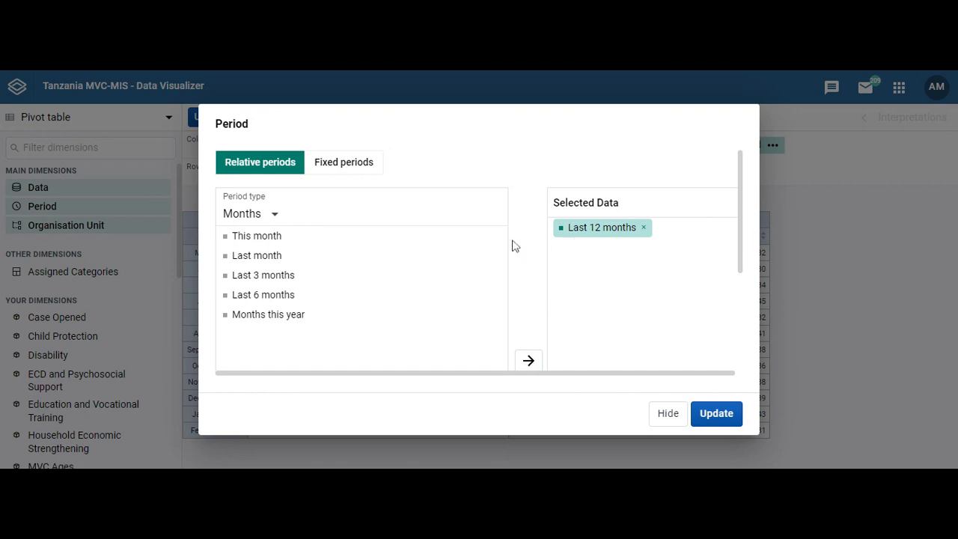
Preview bi-monthly and 2022 quarterly periods, then close the dialog keeping Last 12 months.
left_click(273, 215)
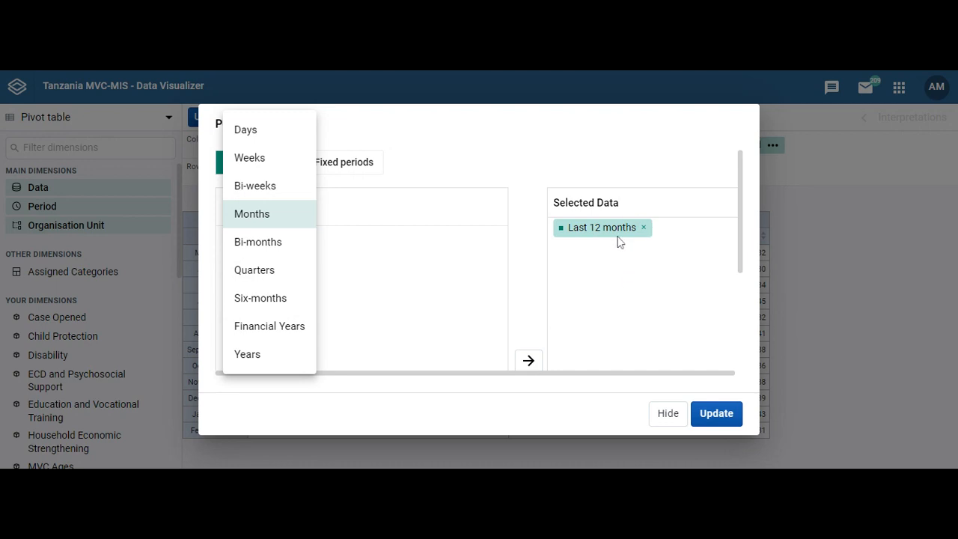
left_click(257, 276)
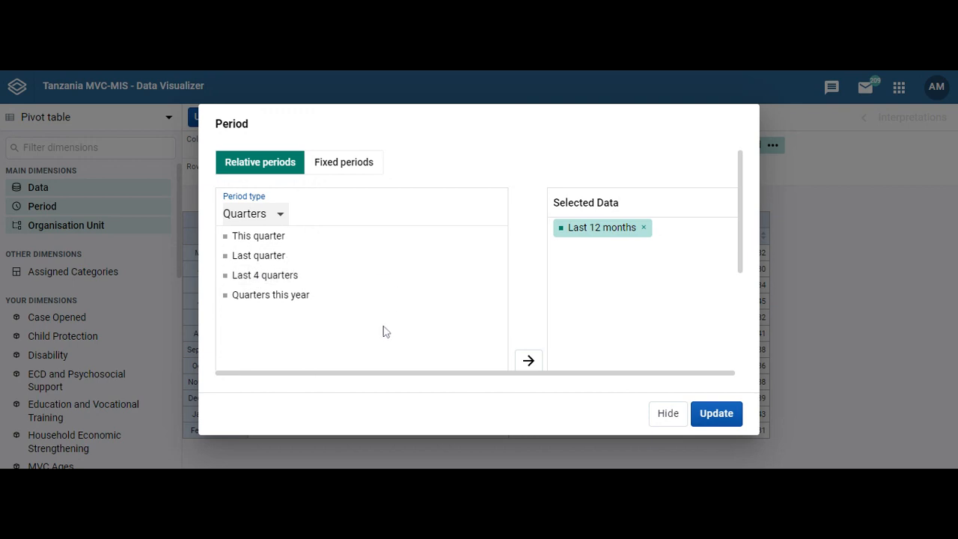
left_click(280, 214)
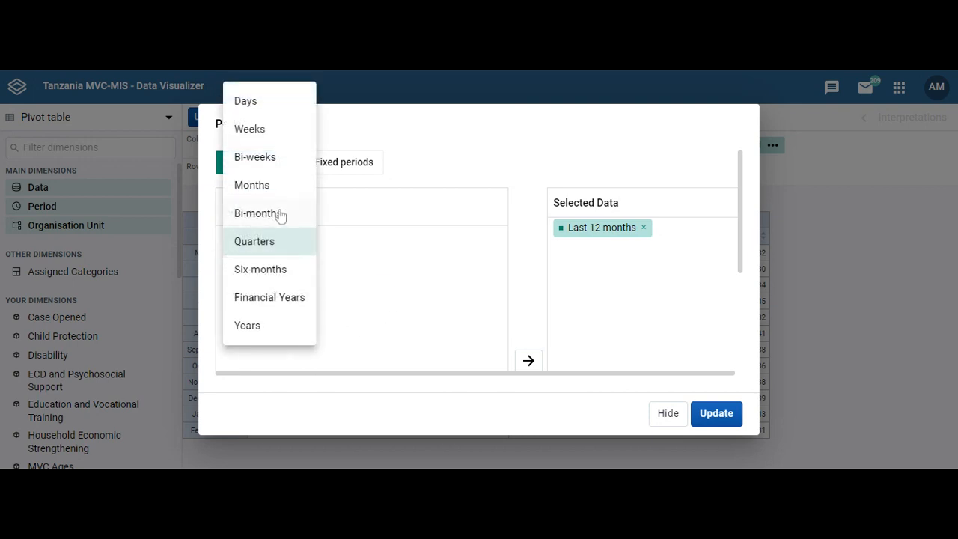
left_click(266, 213)
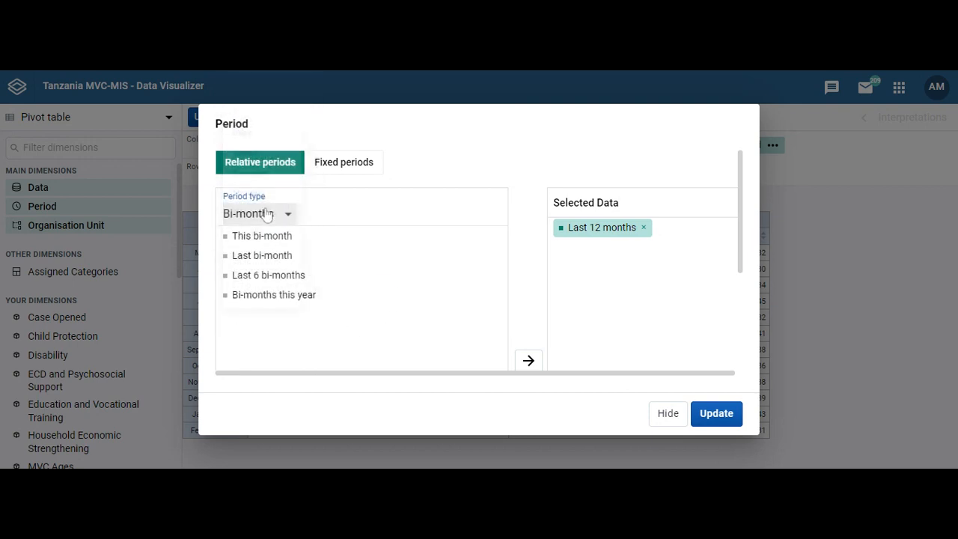
left_click(274, 296)
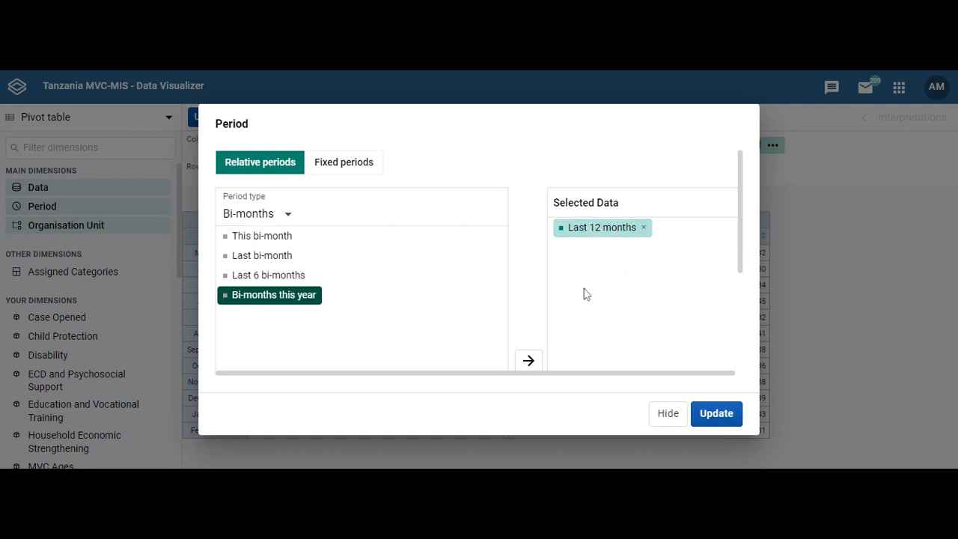
left_click(333, 165)
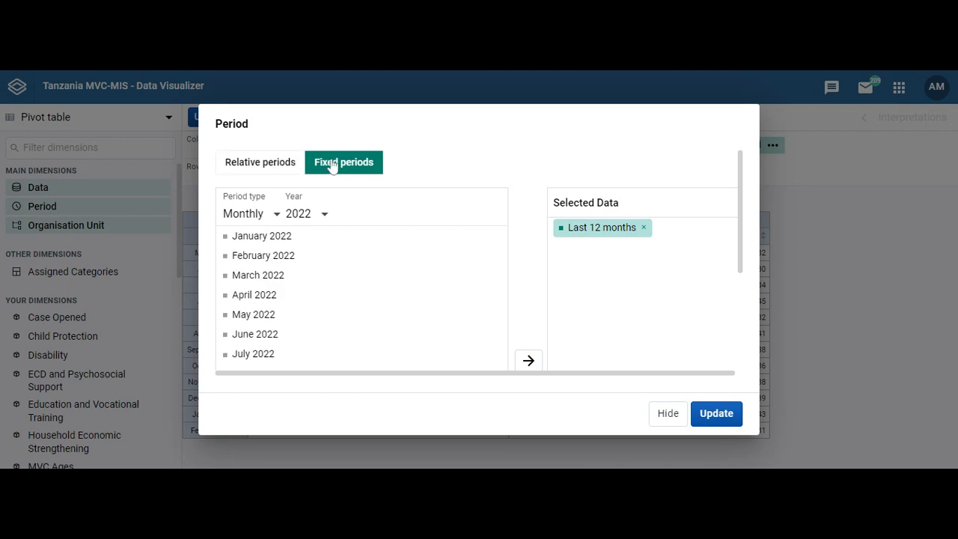
left_click(275, 215)
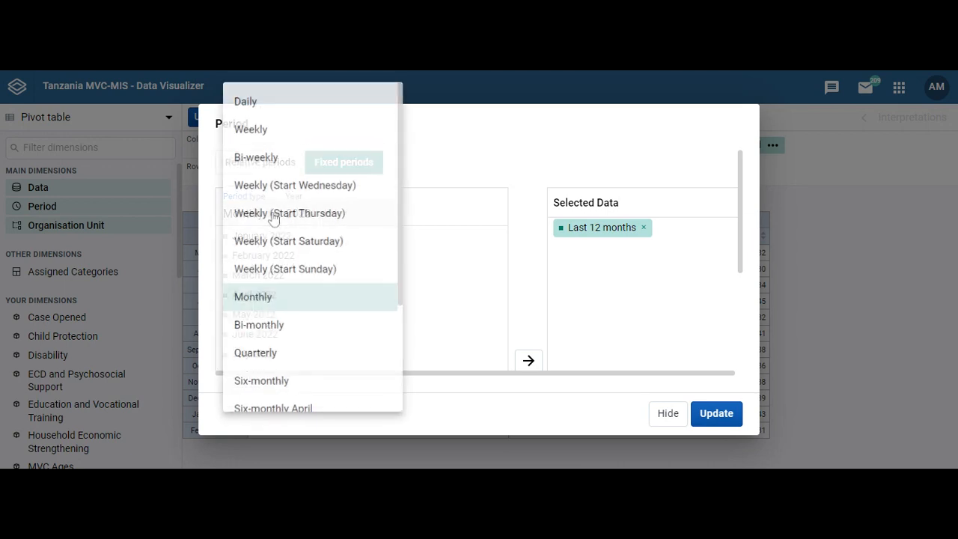
left_click(255, 355)
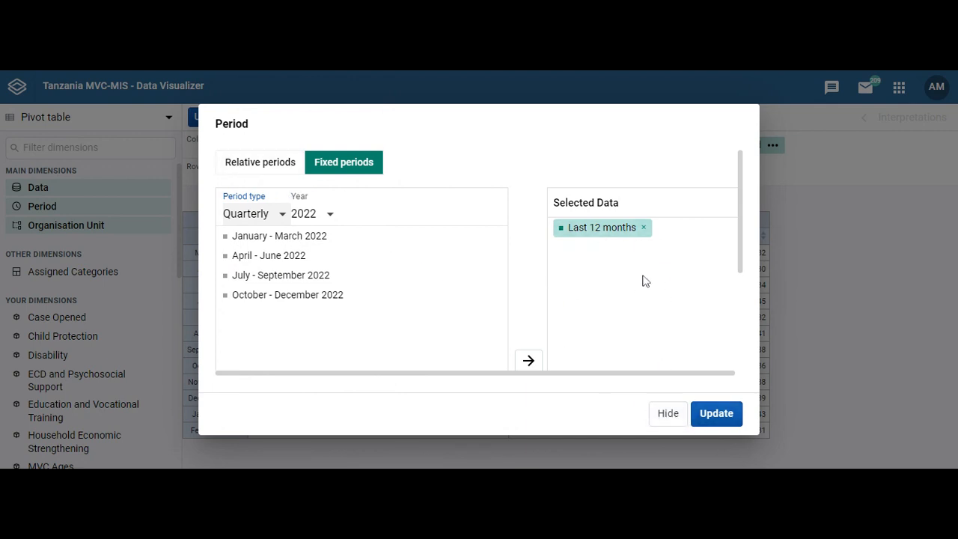
left_click(668, 418)
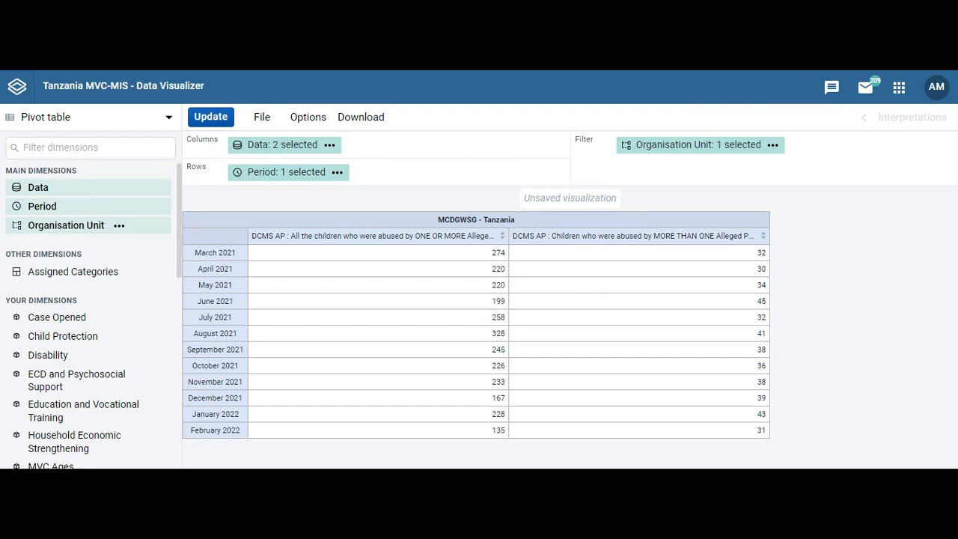
Replace MCDGWSG - Tanzania with Dar Es Salaam, Arusha and Mbeya Regions as organisation units.
left_click(45, 227)
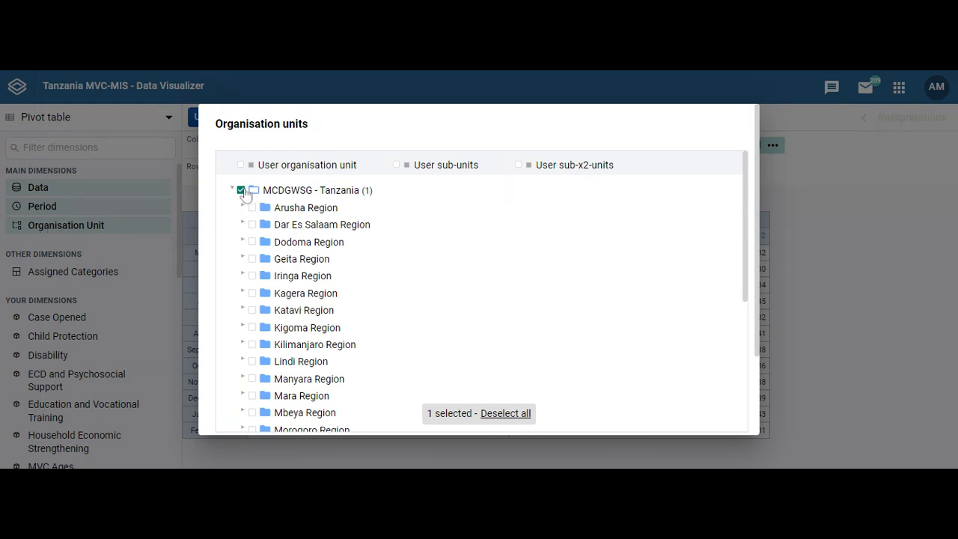
left_click(241, 191)
left_click(253, 226)
left_click(501, 417)
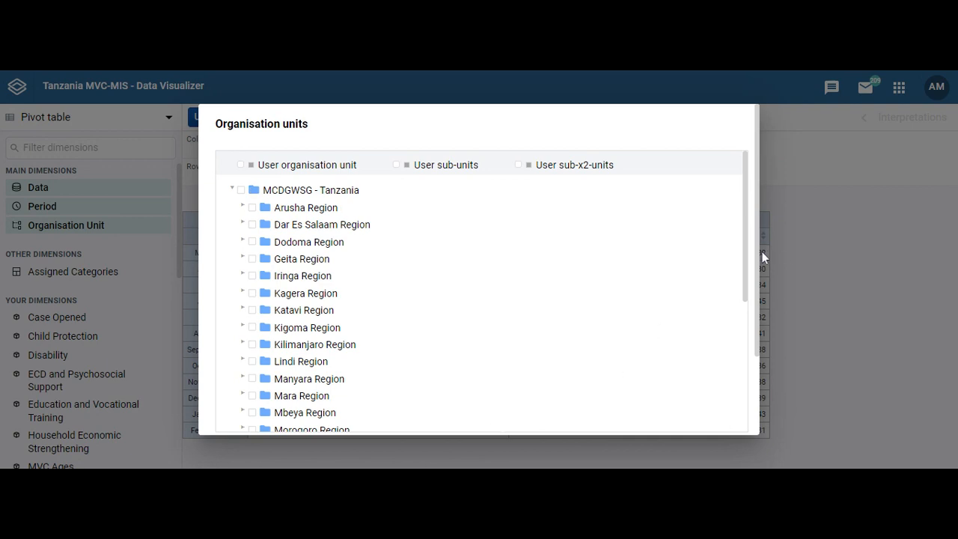
left_click_drag(759, 252, 747, 267)
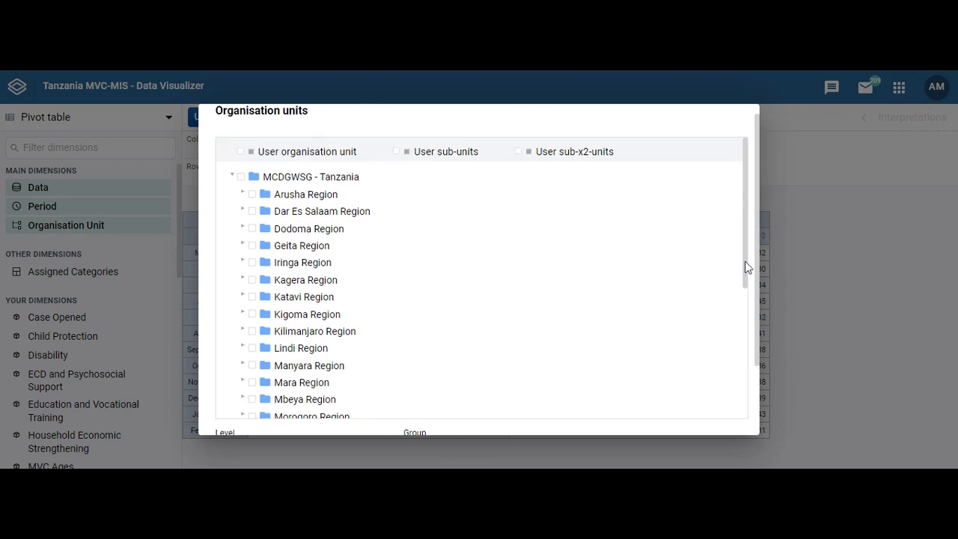
left_click(252, 218)
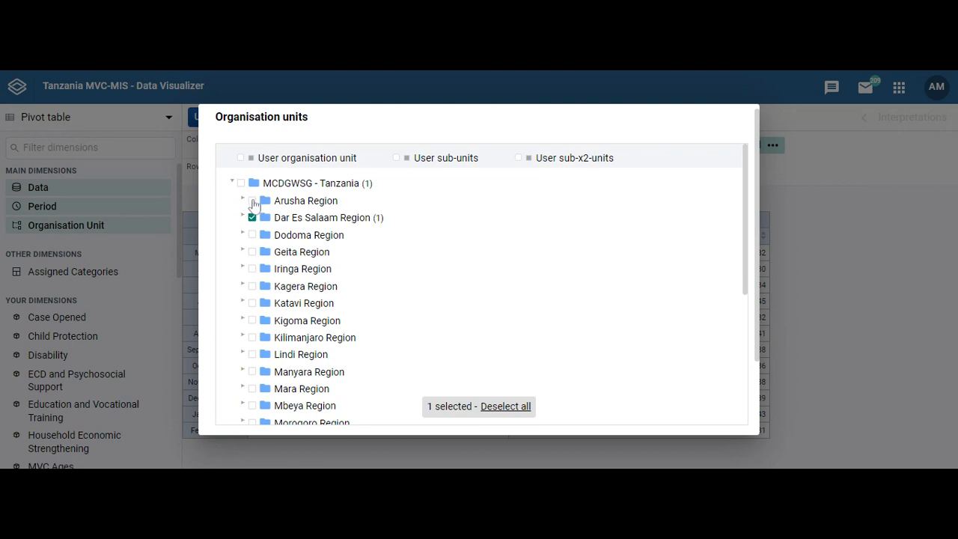
left_click(252, 201)
left_click(252, 407)
left_click_drag(758, 255, 759, 396)
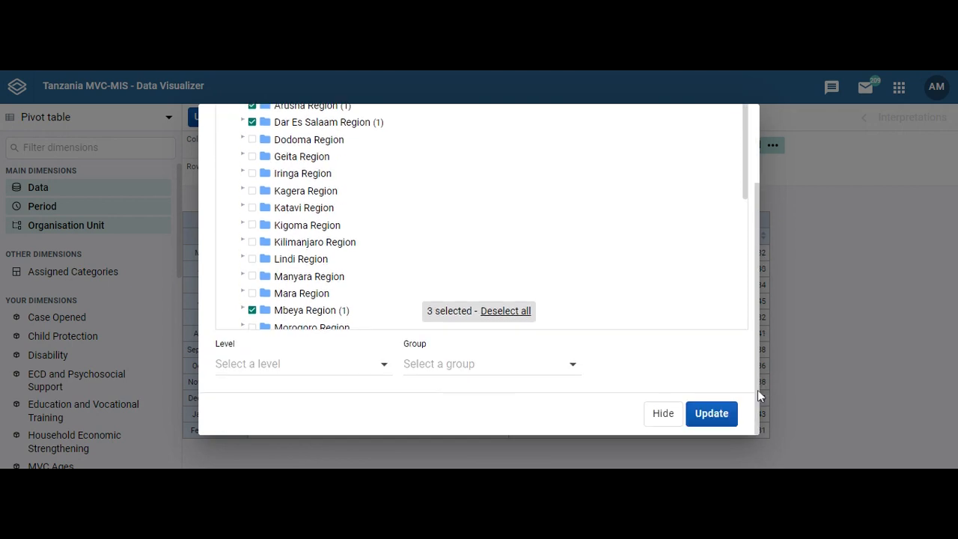
left_click(727, 417)
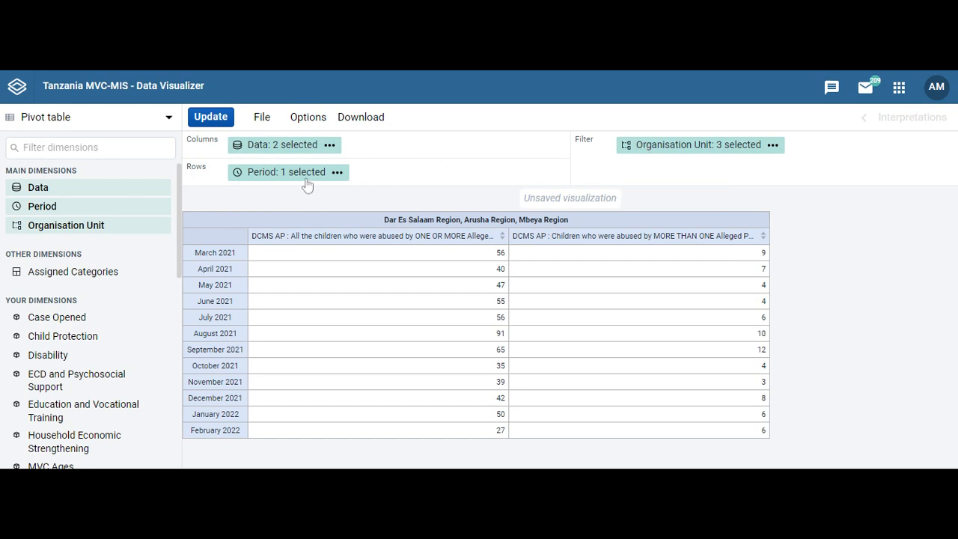
Move Period into Filter and Organisation Unit into Rows, then update the table.
mouse_move(307, 180)
left_click_drag(307, 180, 883, 147)
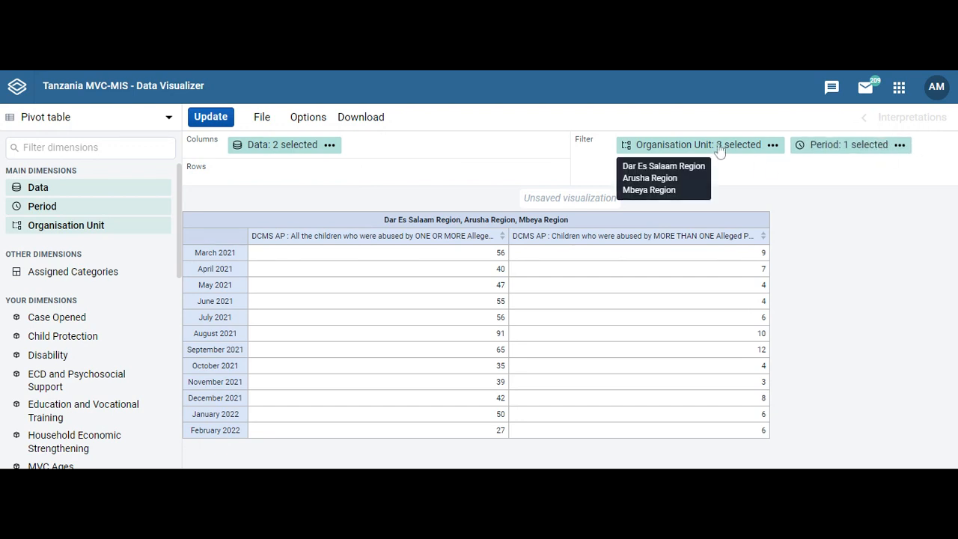
left_click_drag(720, 151, 315, 174)
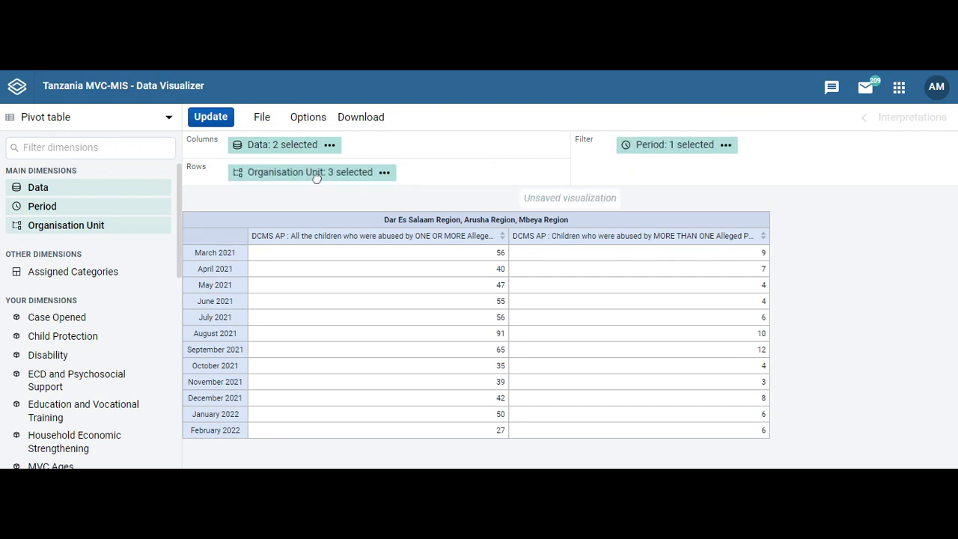
left_click(200, 119)
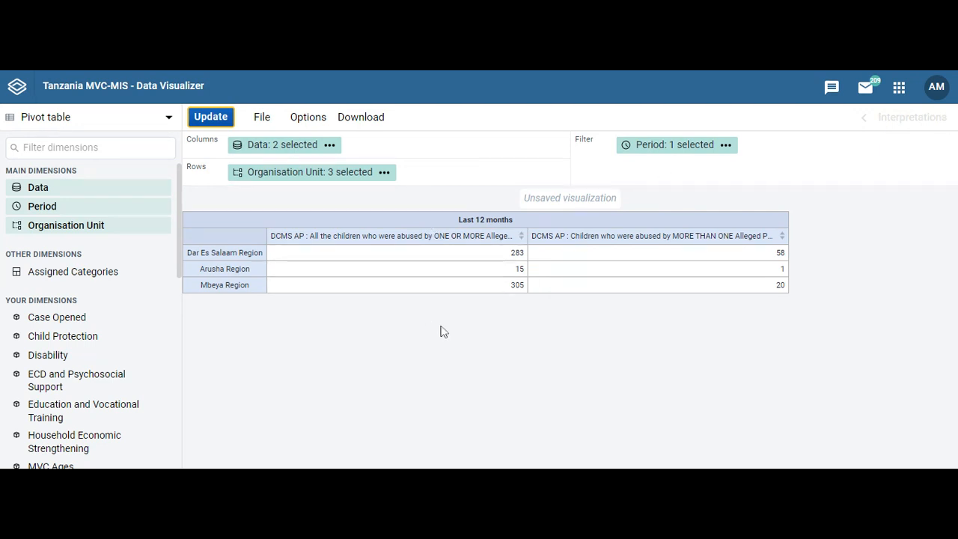
left_click(362, 118)
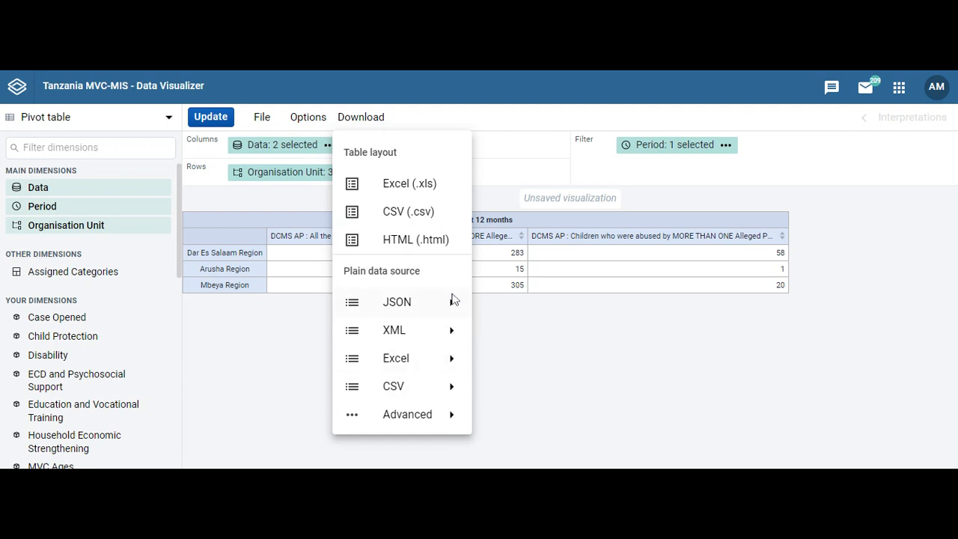
left_click(454, 363)
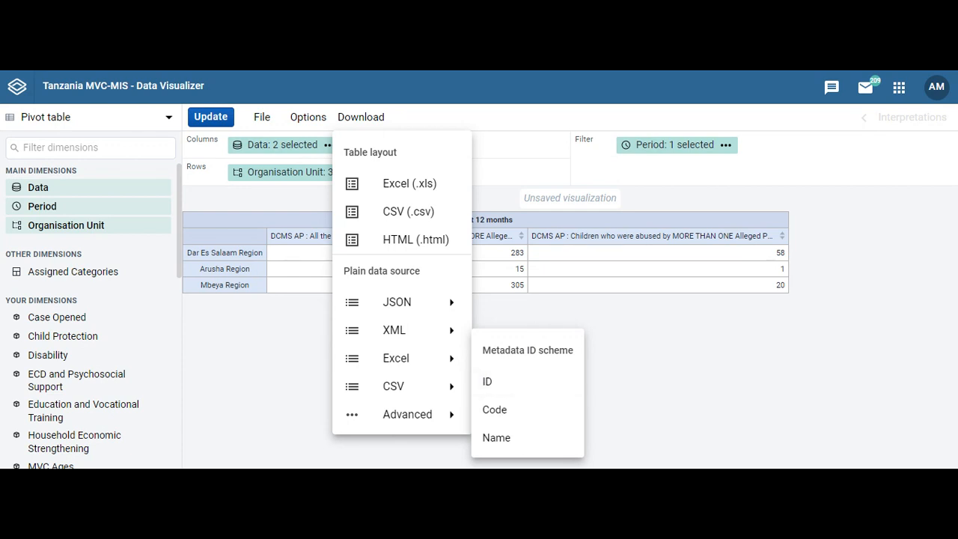
key("Escape")
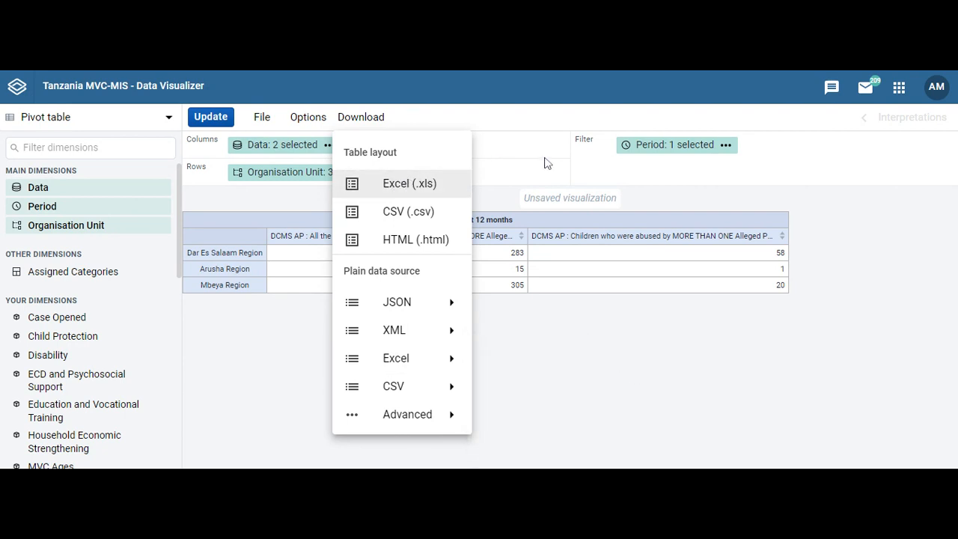
left_click(630, 188)
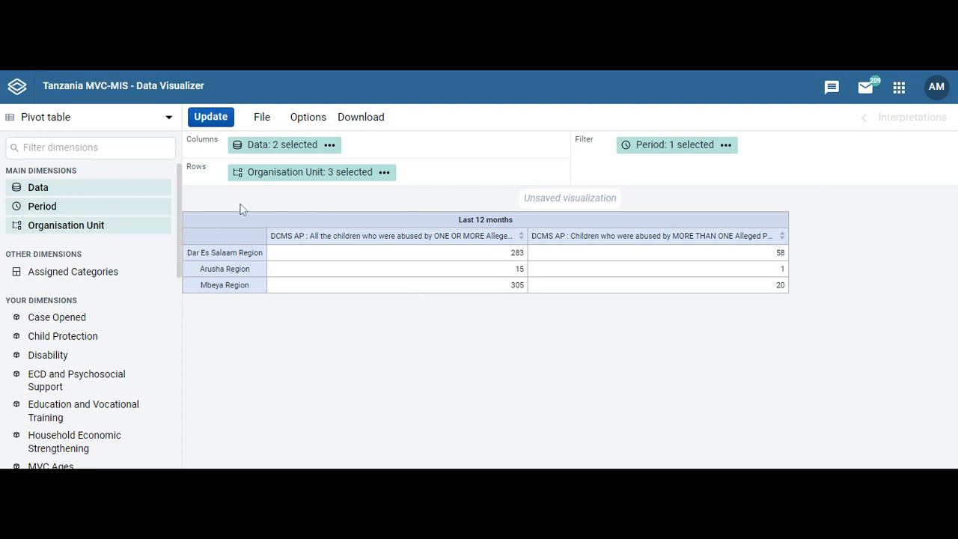
Switch to a Pie chart and update it: ONE OR MORE 603 (88.4%), MORE THAN ONE 79 (11.6%).
left_click(170, 120)
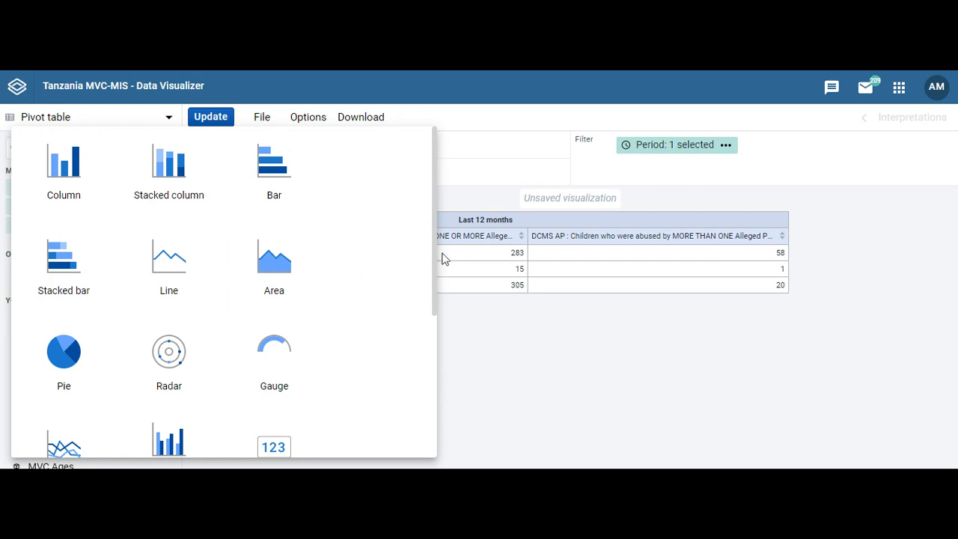
scroll(434, 262, "down", 1)
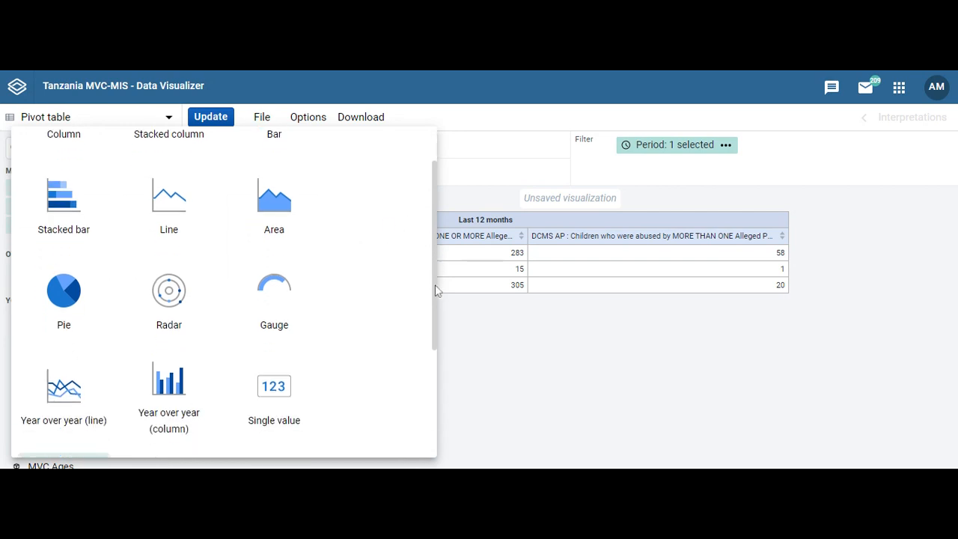
left_click(67, 309)
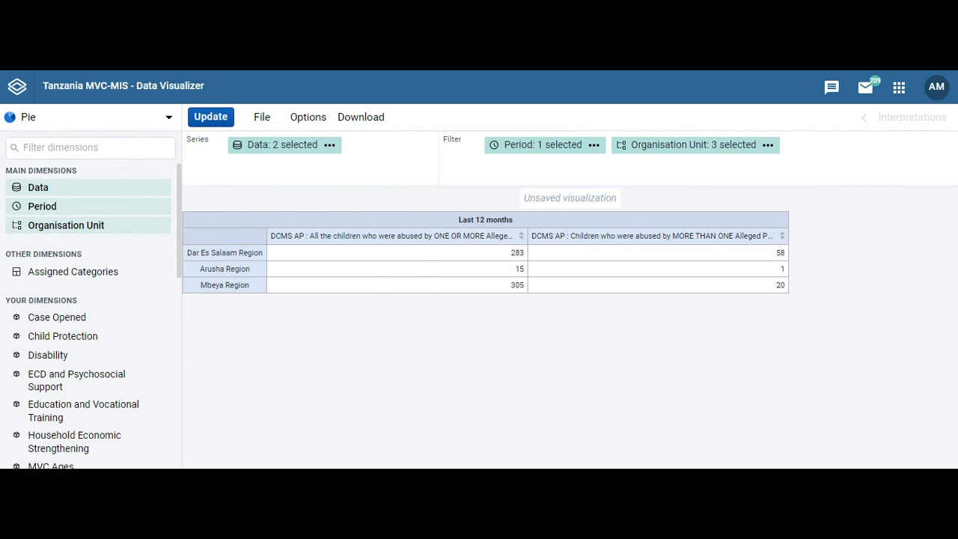
left_click(199, 124)
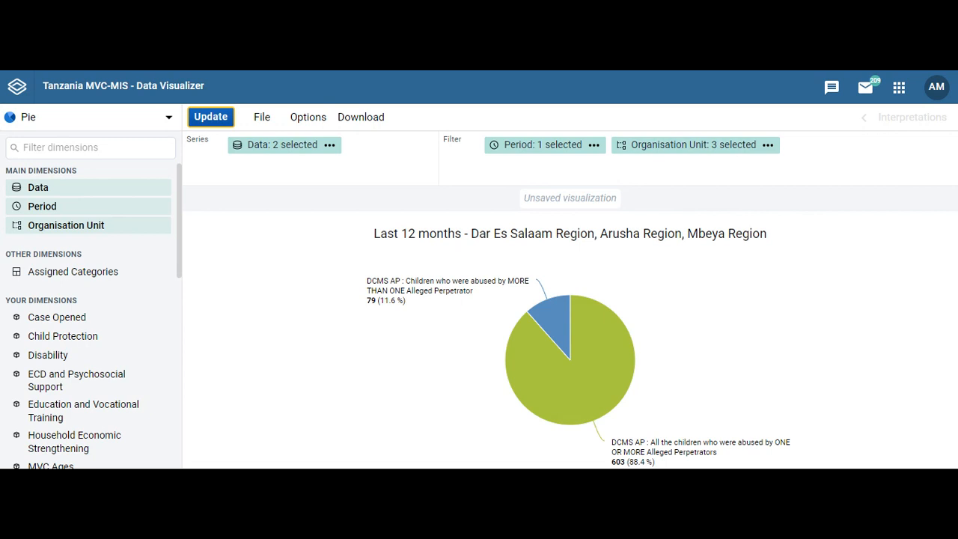
left_click_drag(540, 179, 598, 320)
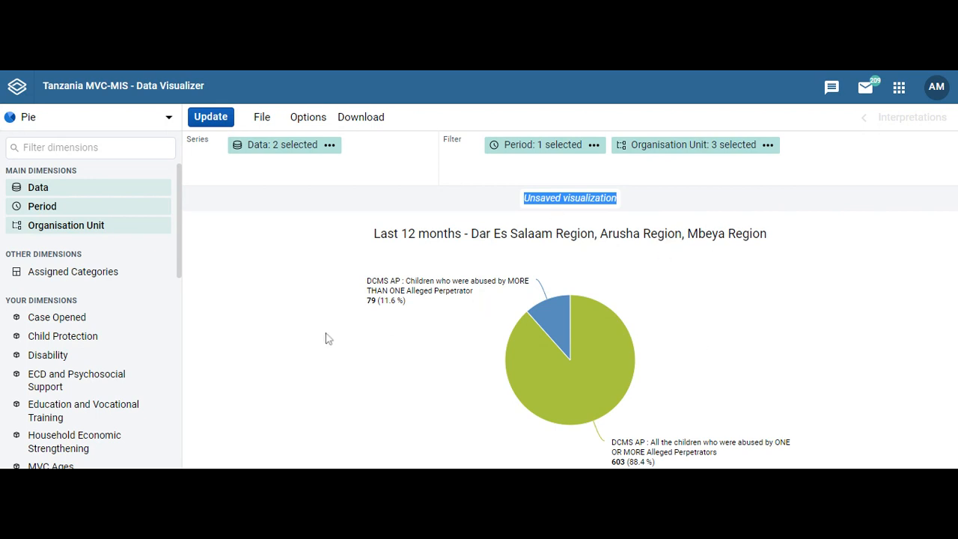
Switch the visualization to Gauge and update, showing 603 on a 0–100 scale.
left_click(169, 119)
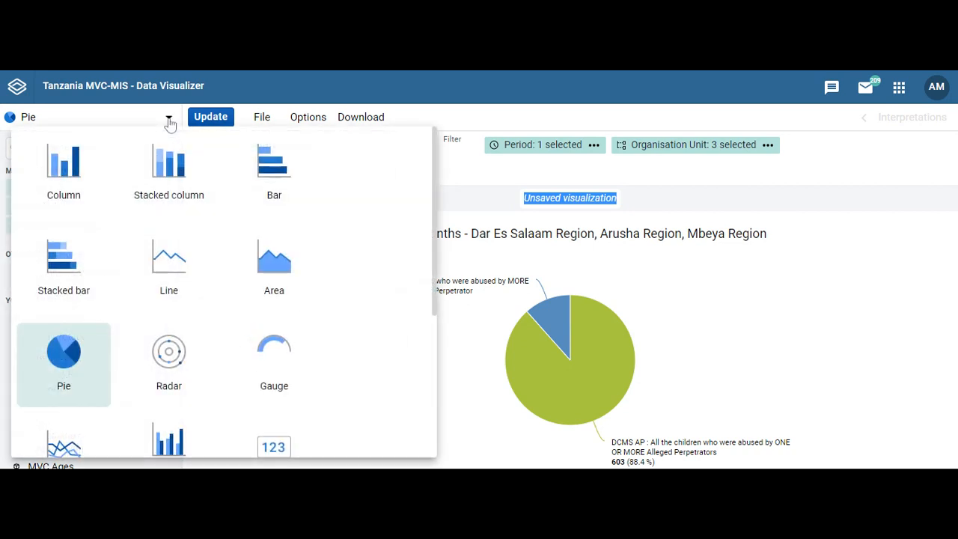
left_click(277, 352)
left_click(211, 120)
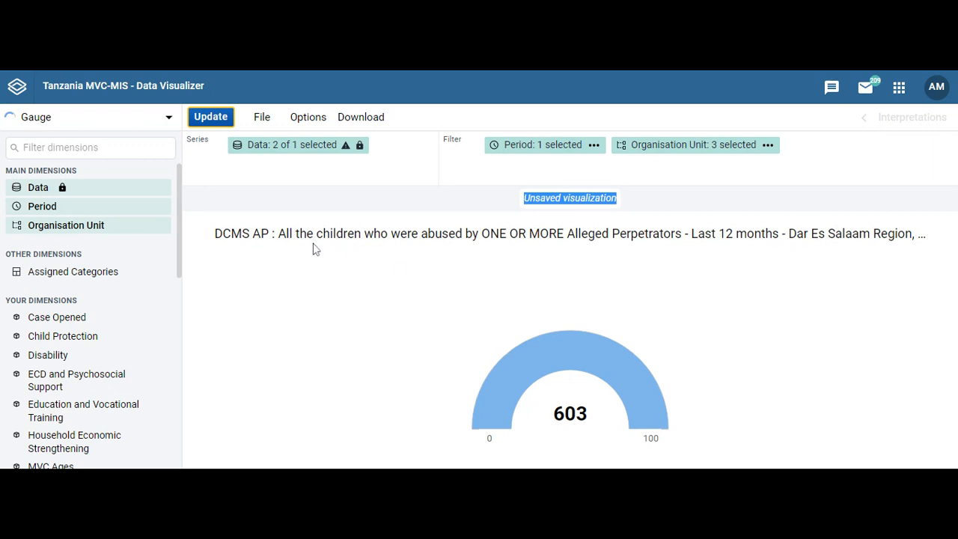
left_click(168, 120)
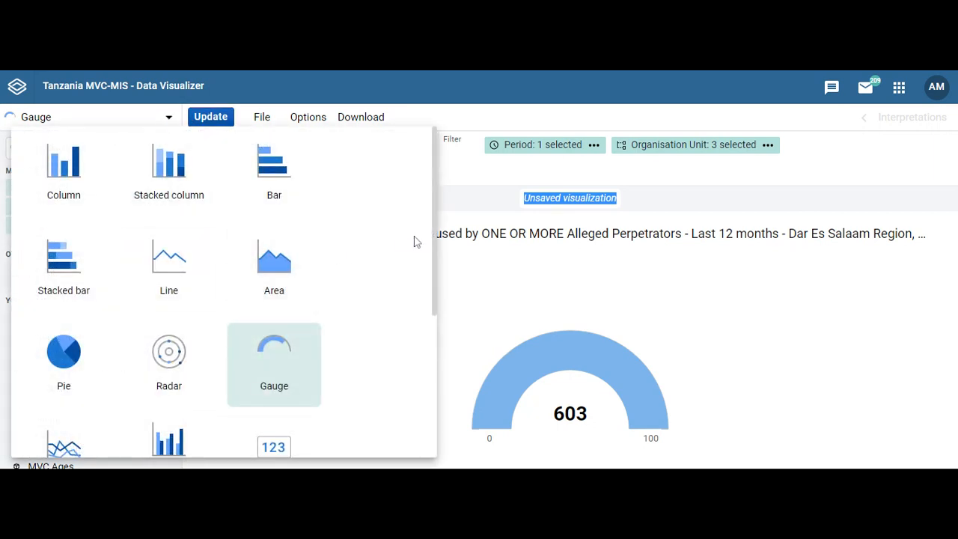
Switch the alleged-perpetrator visualization from gauge to Single value, updating it to show 603.
scroll(437, 355, "down", 4)
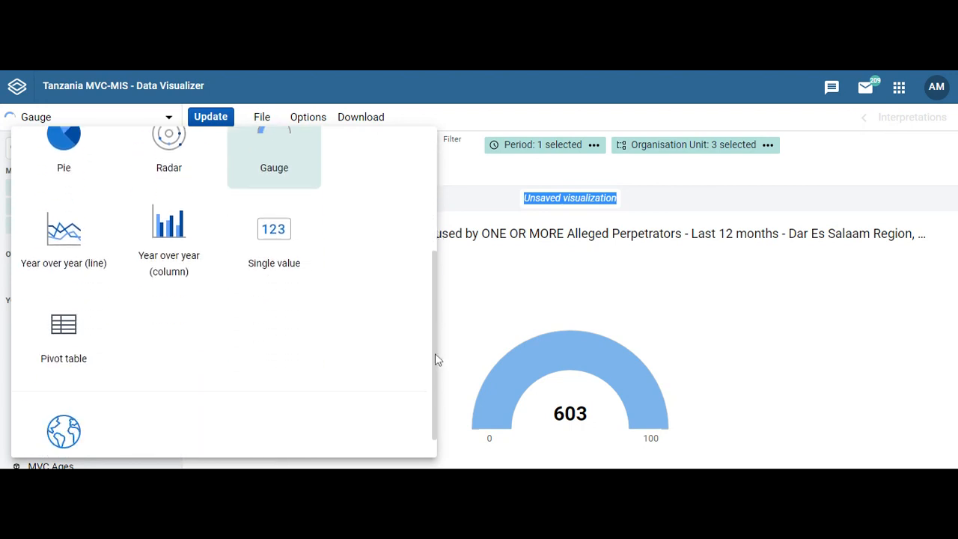
left_click(292, 210)
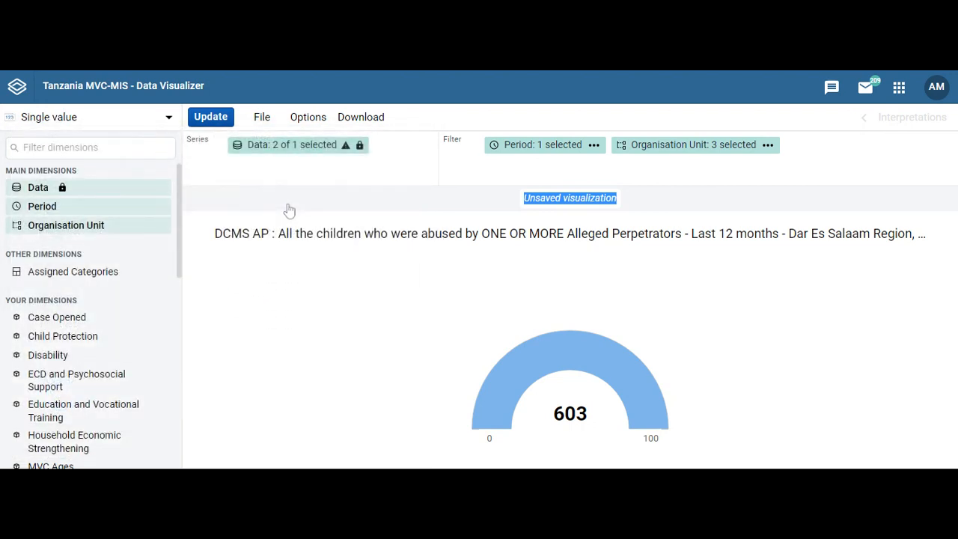
left_click(212, 122)
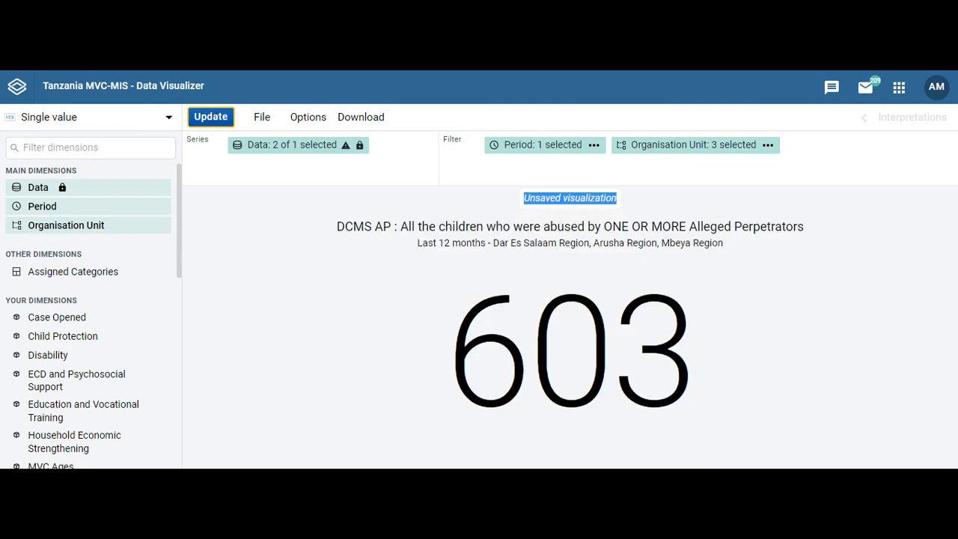
left_click(169, 119)
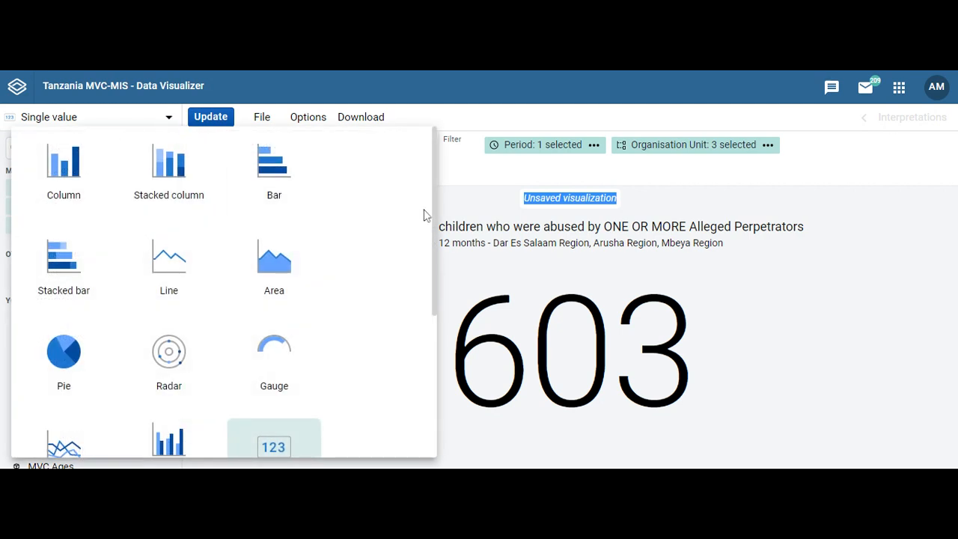
Open the 603 single-value visualization for Dar Es Salaam, Arusha and Mbeya in Maps.
scroll(421, 378, "down", 3)
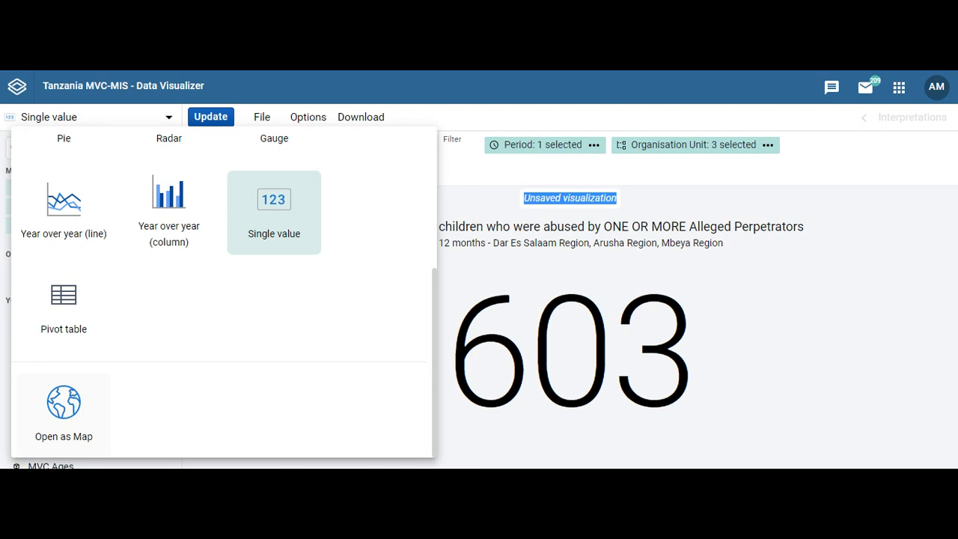
left_click(66, 409)
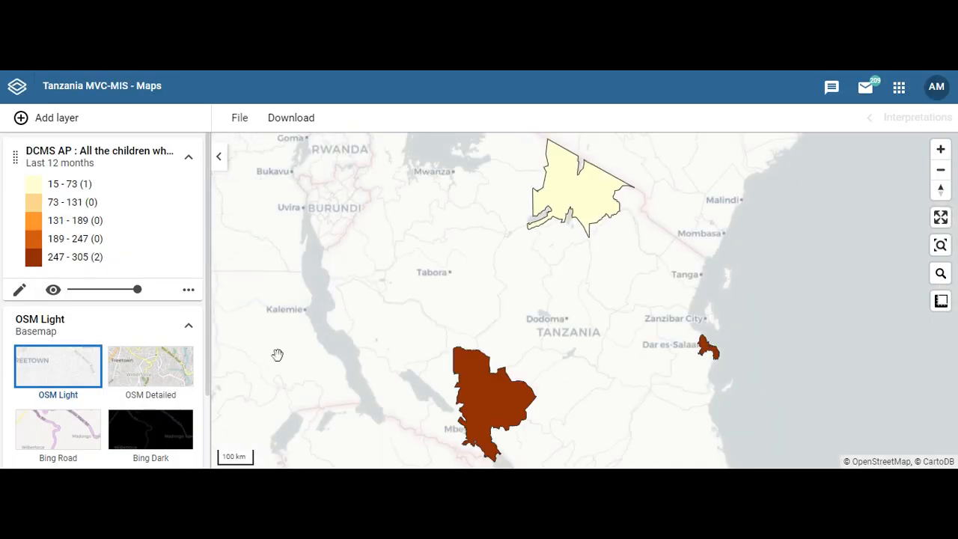
Check Arusha (15–73) and Mbeya, Dar Es Salaam (247–305), then show the indicator layer's extra actions.
mouse_move(580, 193)
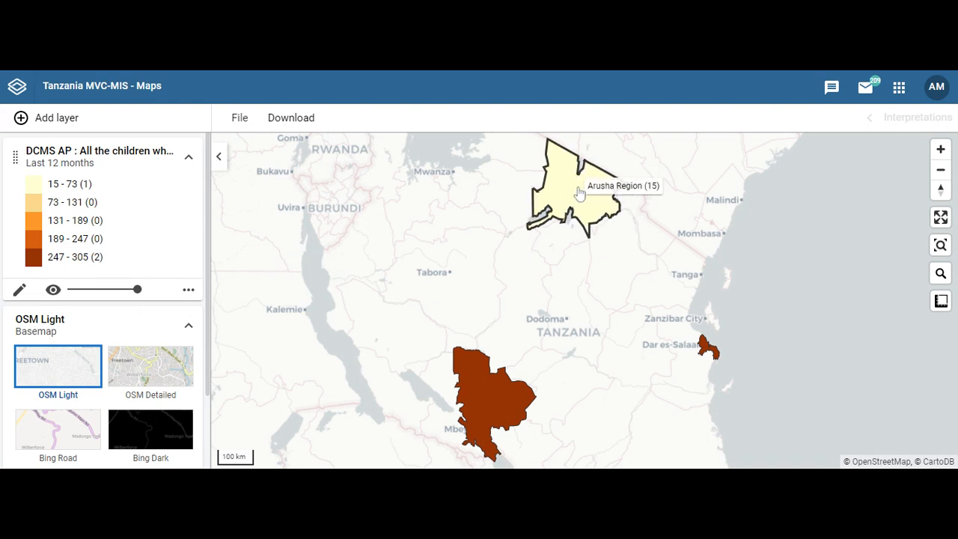
mouse_move(475, 408)
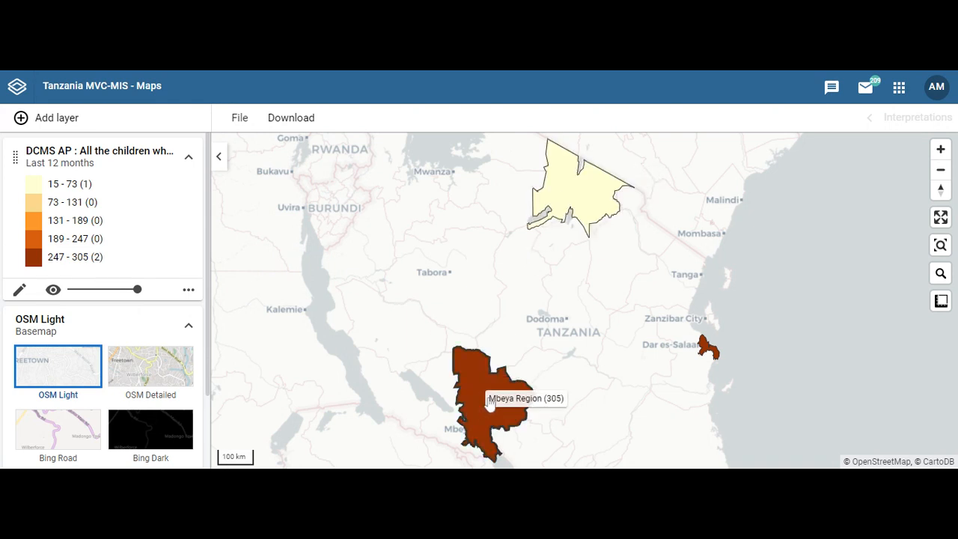
mouse_move(713, 355)
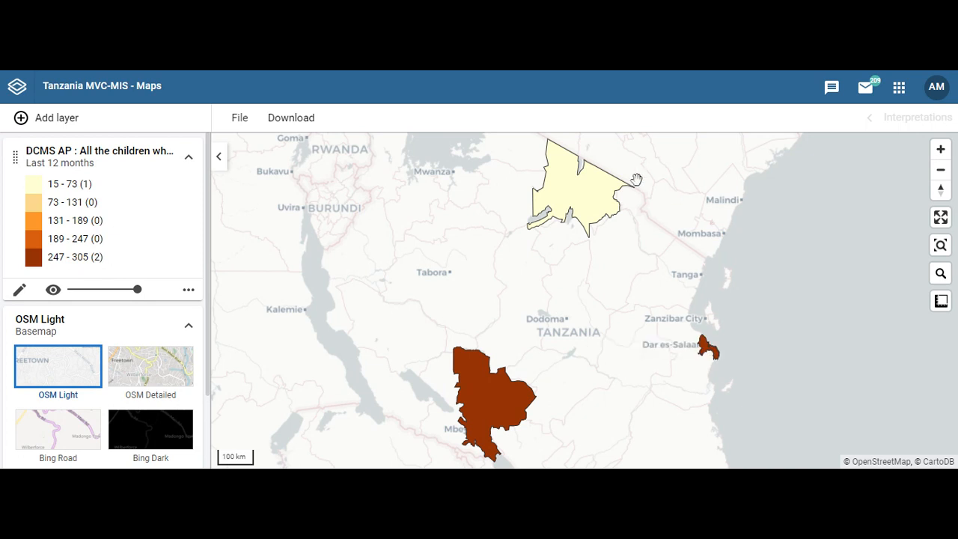
mouse_move(550, 175)
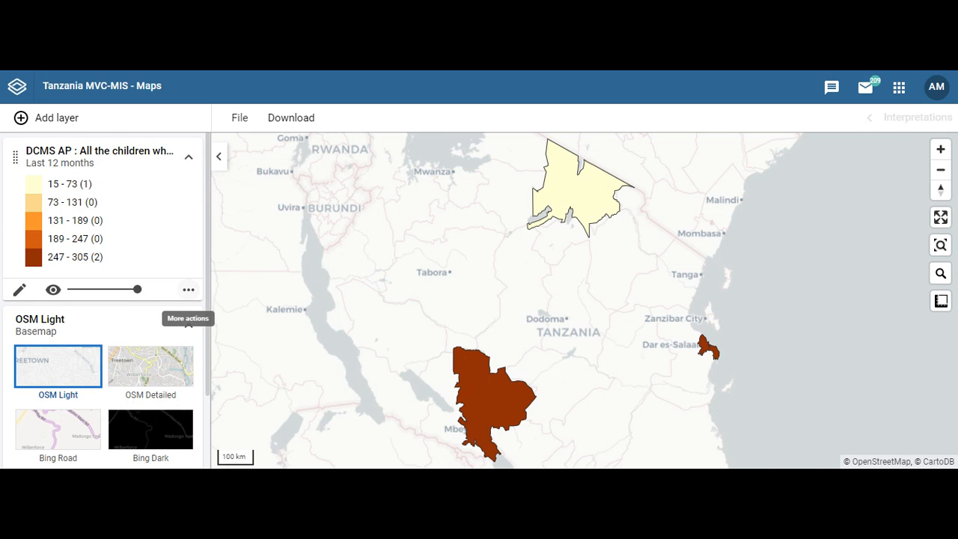
left_click(188, 290)
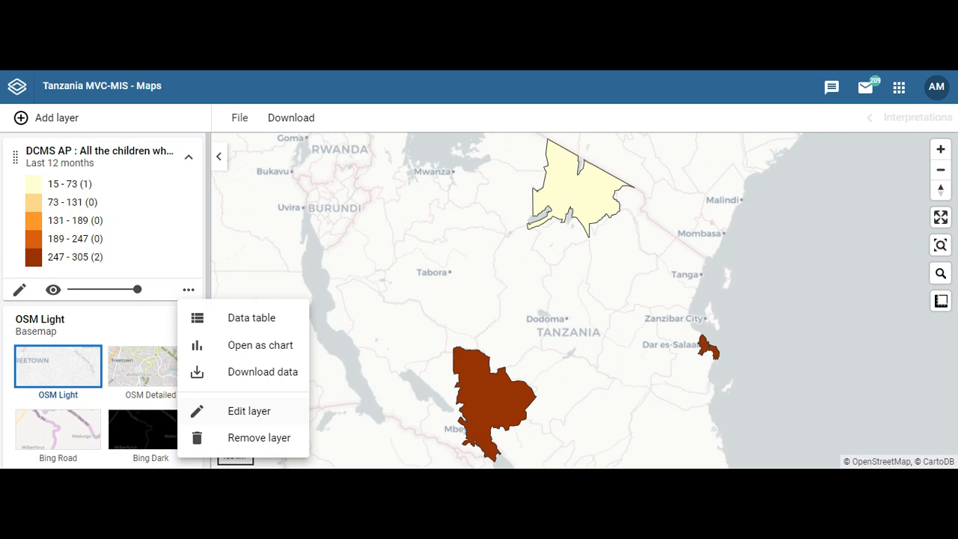
Edit the layer to use the DCMS Indicators group's DCMS AP Type family-perpetrator indicator.
left_click(228, 413)
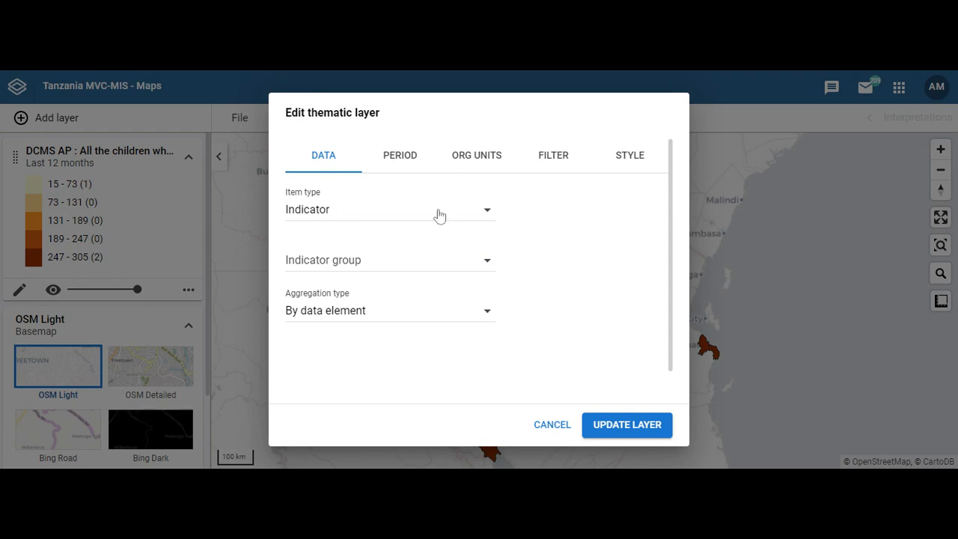
left_click(488, 215)
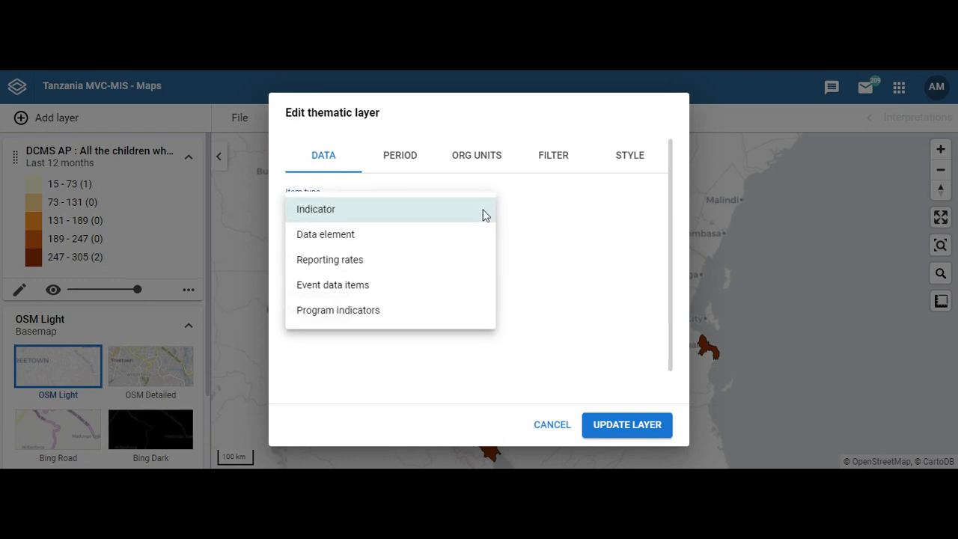
left_click(398, 220)
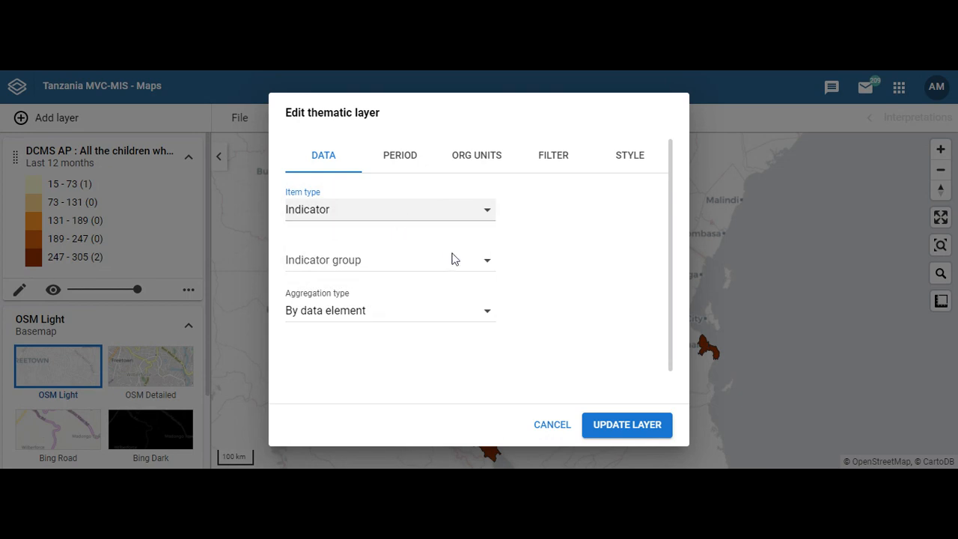
left_click(487, 271)
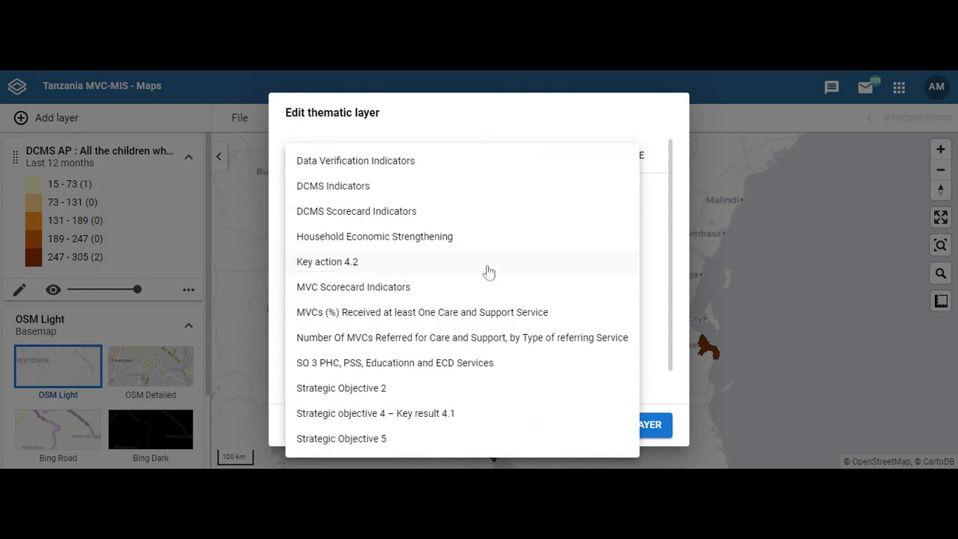
left_click(410, 194)
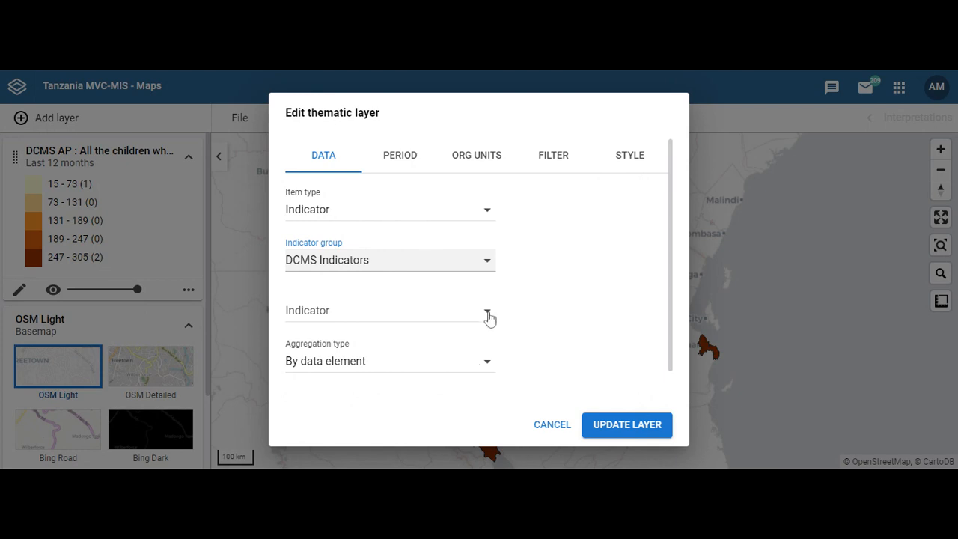
left_click(487, 314)
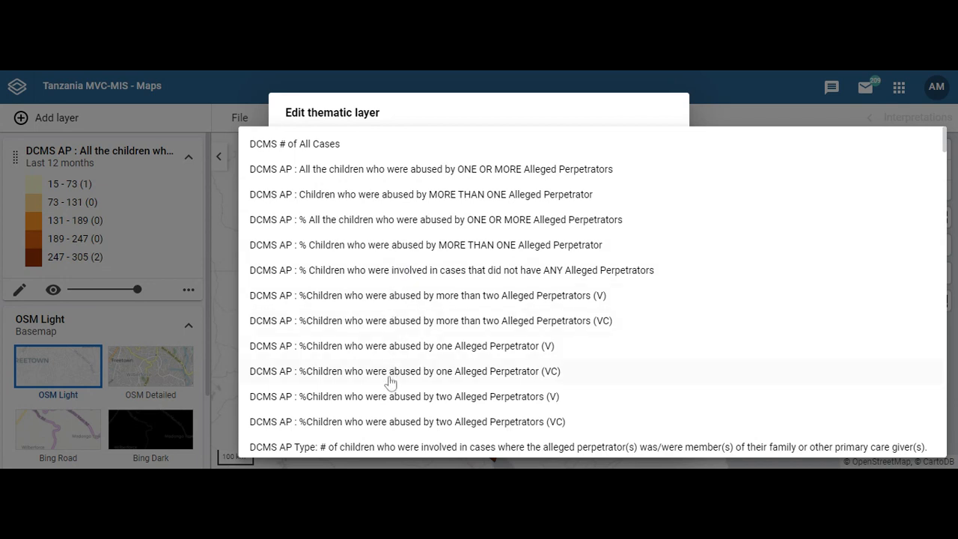
left_click(419, 448)
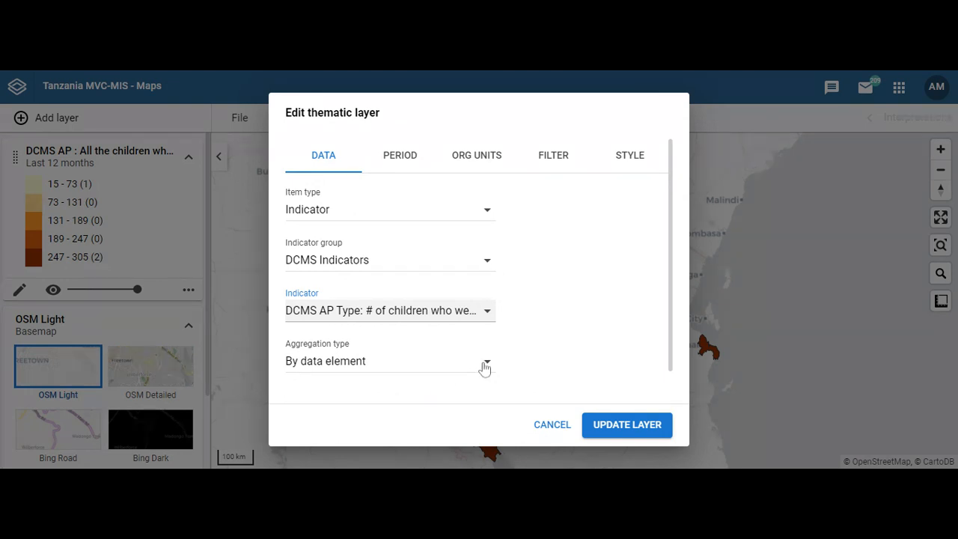
left_click(402, 159)
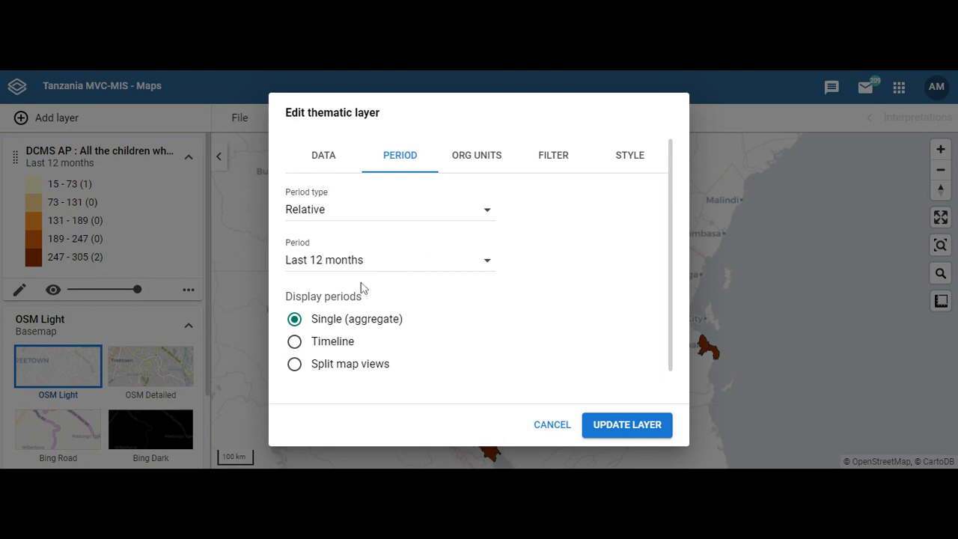
Add Dodoma, Kagera, Iringa, Geita and Katavi regions, then review the filter and style settings.
left_click(473, 164)
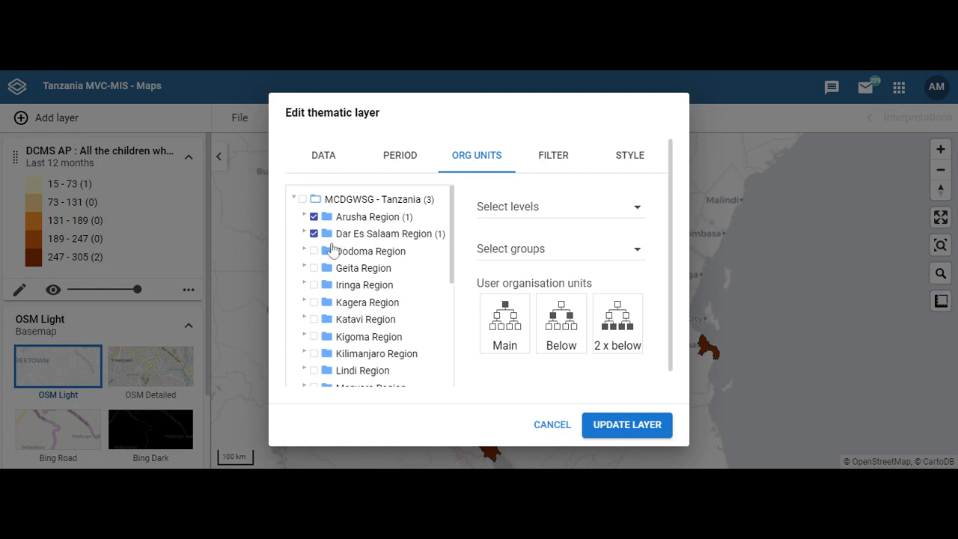
left_click(314, 251)
left_click(314, 303)
left_click(314, 286)
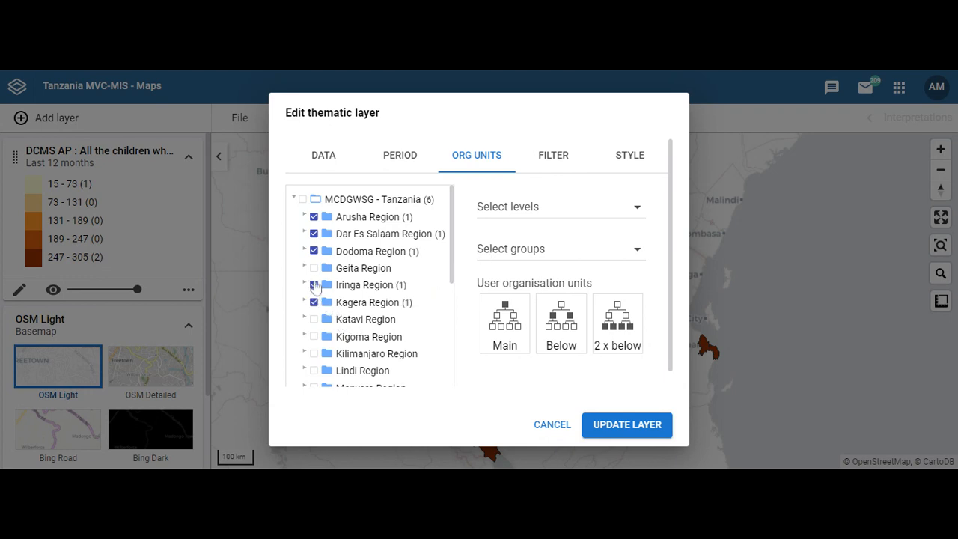
left_click(315, 269)
left_click(315, 320)
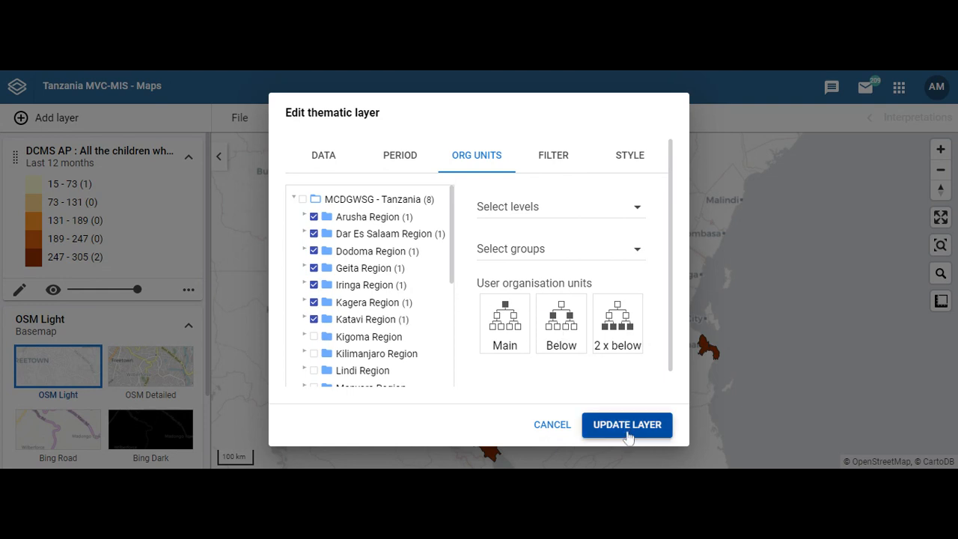
left_click(554, 162)
left_click(638, 161)
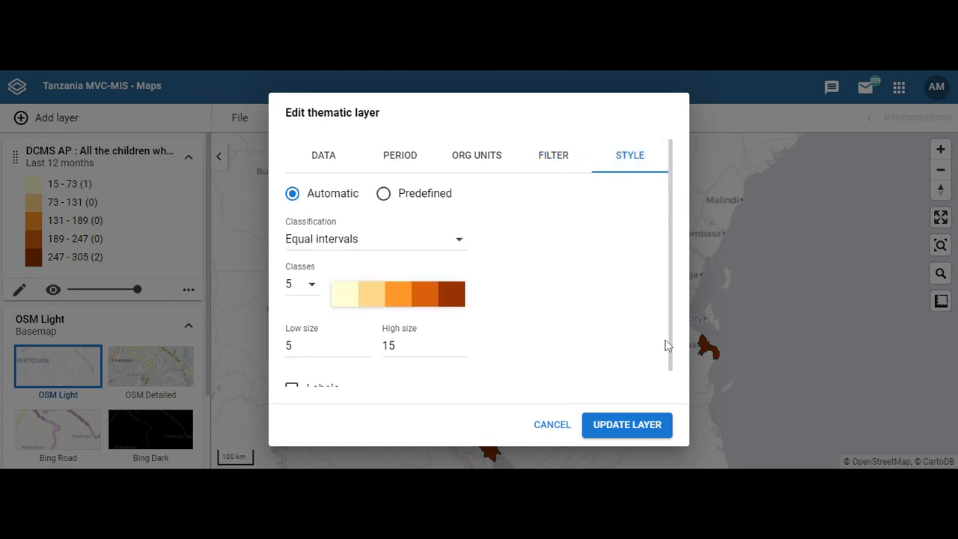
Apply the layer edits, keeping Automatic style with Equal intervals and 5 classes.
left_click(607, 436)
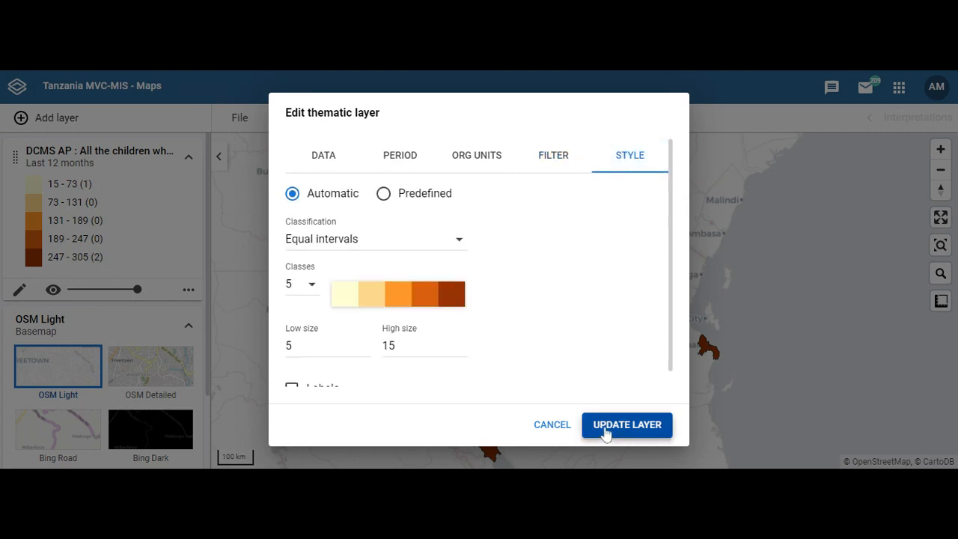